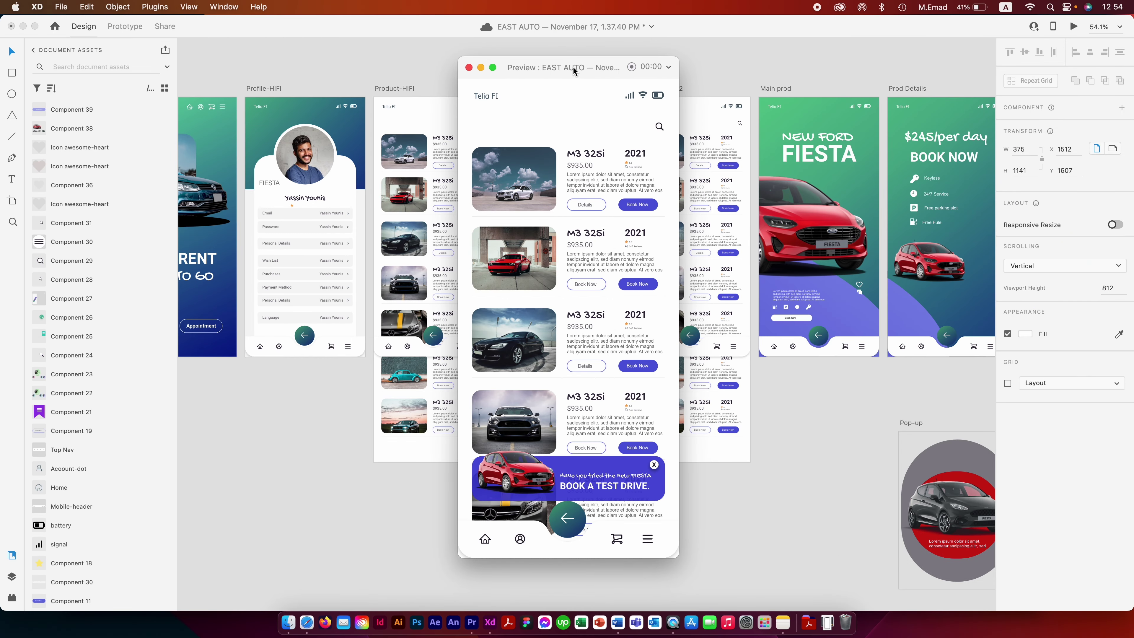
- In Preview, open the Fiesta pop-up from MORE CARS and close it with its X, twice
scroll(582, 256, "down", 5)
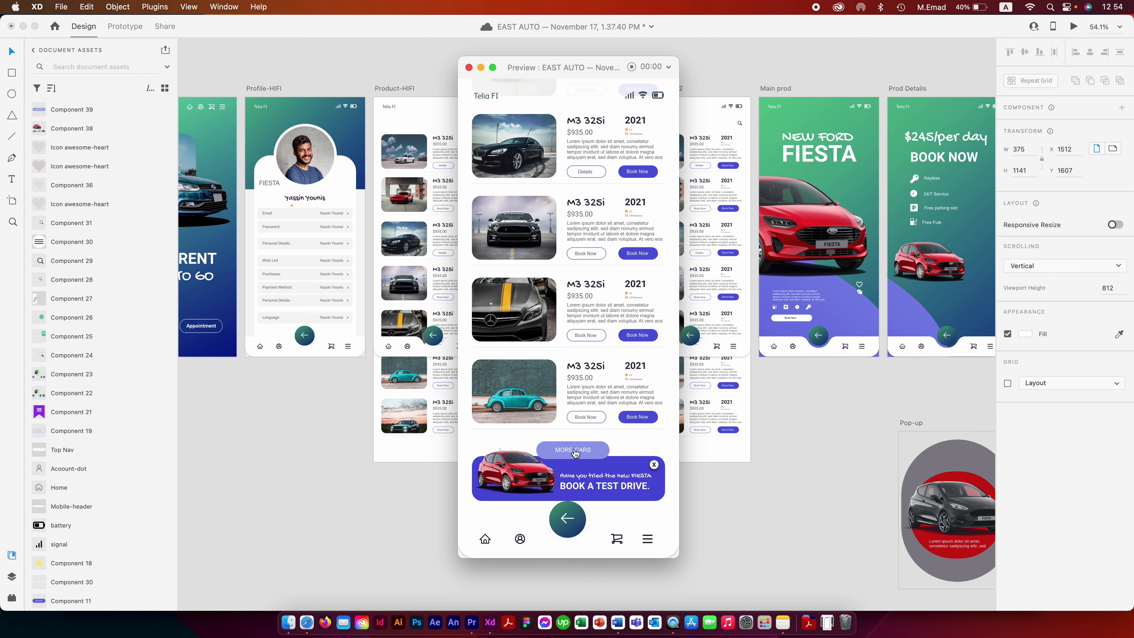
left_click(576, 451)
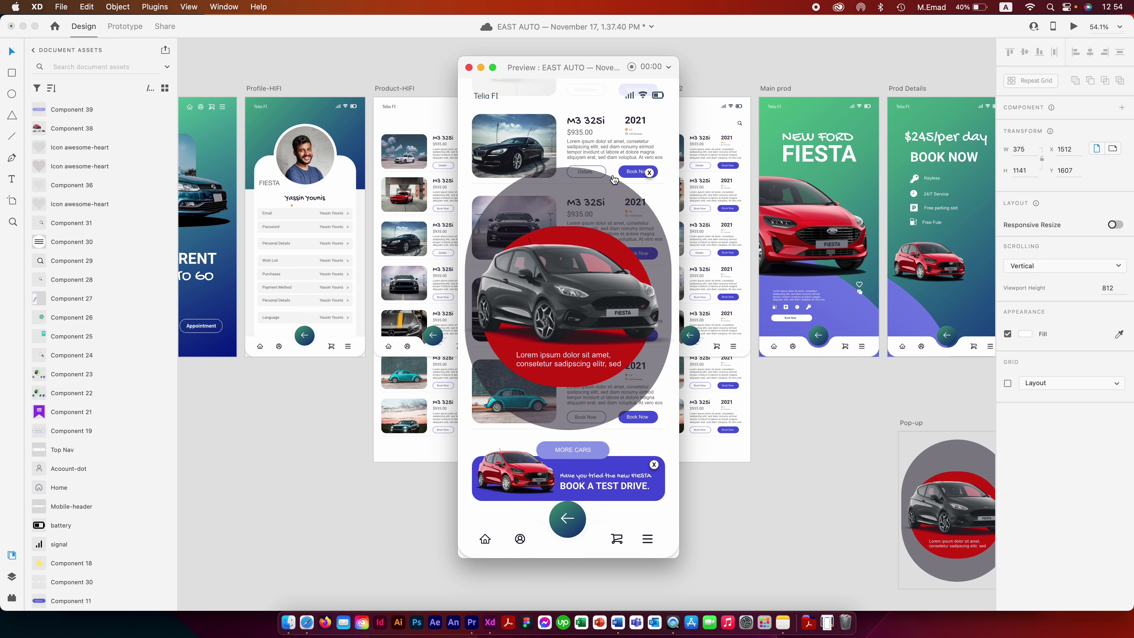
left_click(649, 174)
left_click(581, 452)
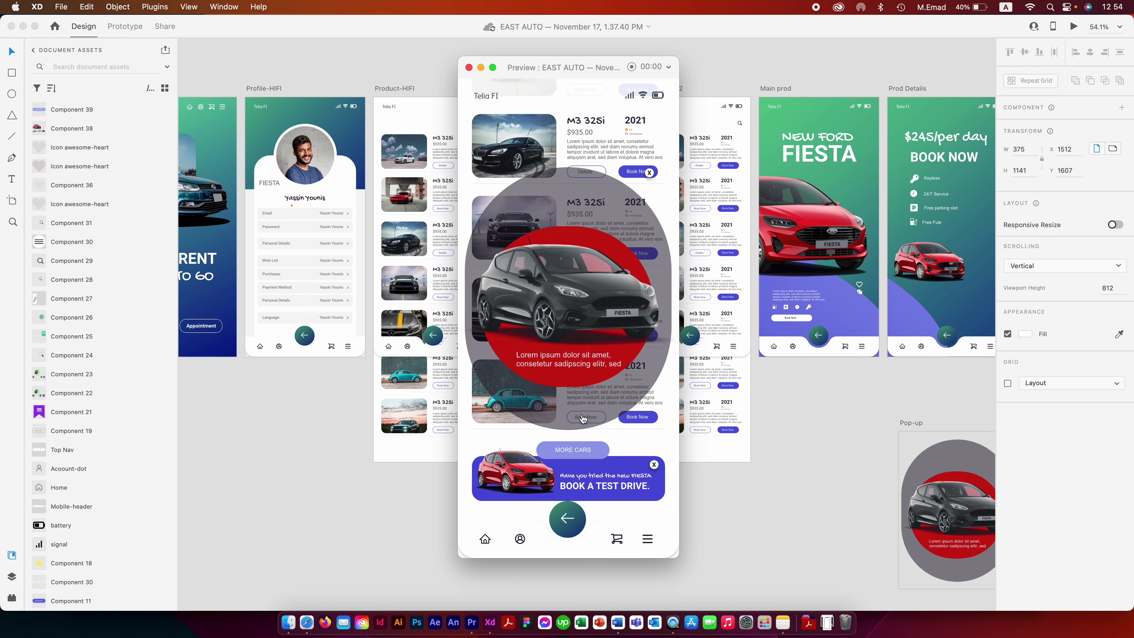
left_click(650, 173)
left_click(594, 451)
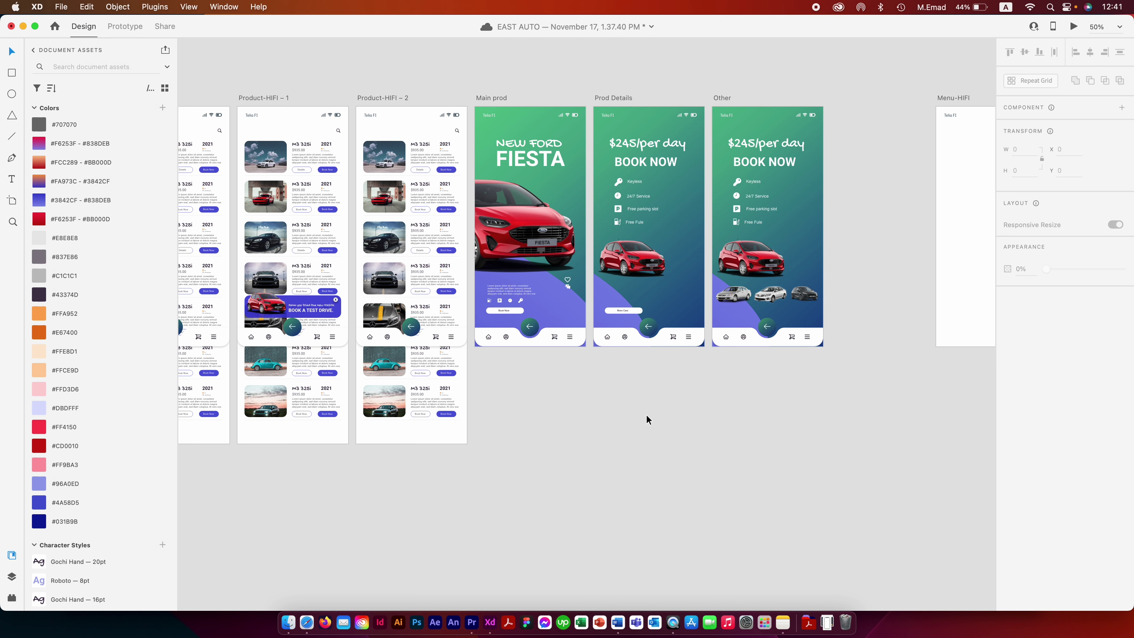
- Draw a square below the artboards and fill it dark red
key("r")
left_click_drag(607, 388, 693, 474)
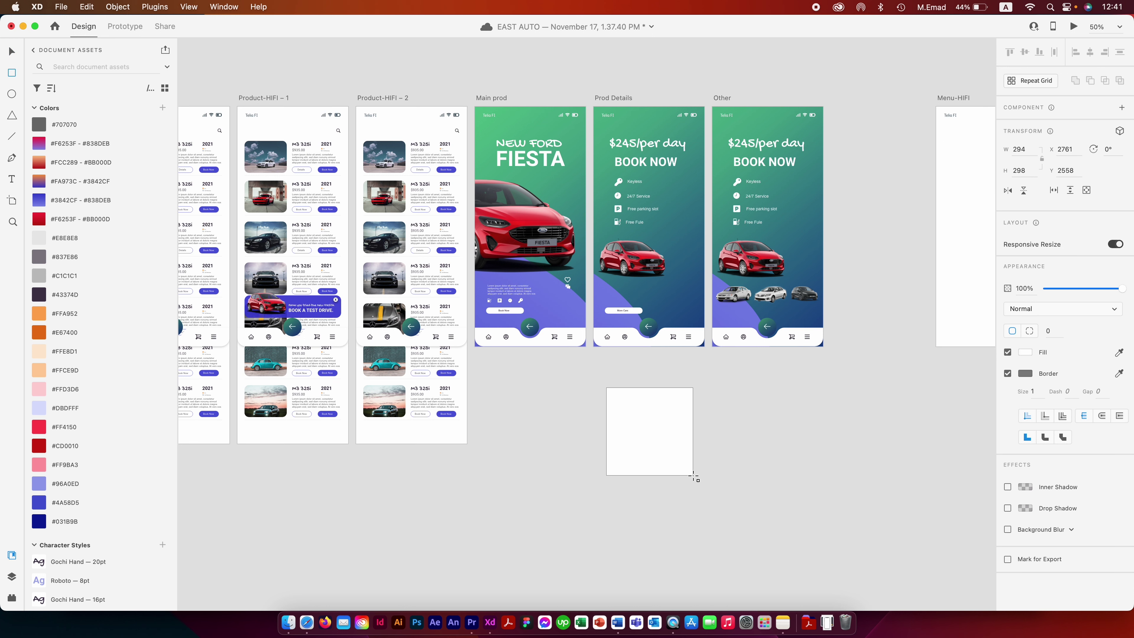
left_click(1023, 355)
left_click(64, 445)
left_click(747, 431)
- Place the Fiesta car image, enlarged, inside the red square
mouse_move(803, 293)
left_mouse_down()
mouse_move(691, 526)
mouse_move(764, 460)
left_mouse_up()
mouse_move(714, 501)
left_mouse_down()
mouse_move(648, 413)
mouse_move(696, 441)
left_mouse_up()
key("Escape")
scroll(697, 442, "up", 3)
scroll(433, 370, "down", 3)
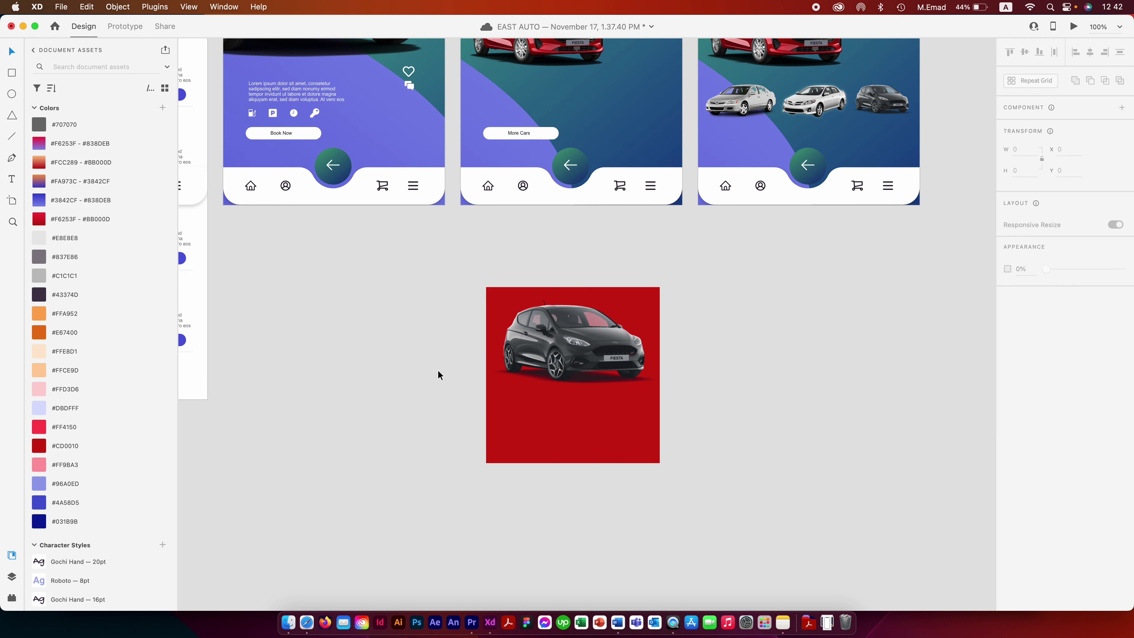
scroll(438, 369, "down", 2)
- Copy the lorem ipsum caption into the square and the close icon to its top-right corner
mouse_move(419, 158)
left_mouse_down()
mouse_move(631, 403)
mouse_move(600, 410)
left_mouse_up()
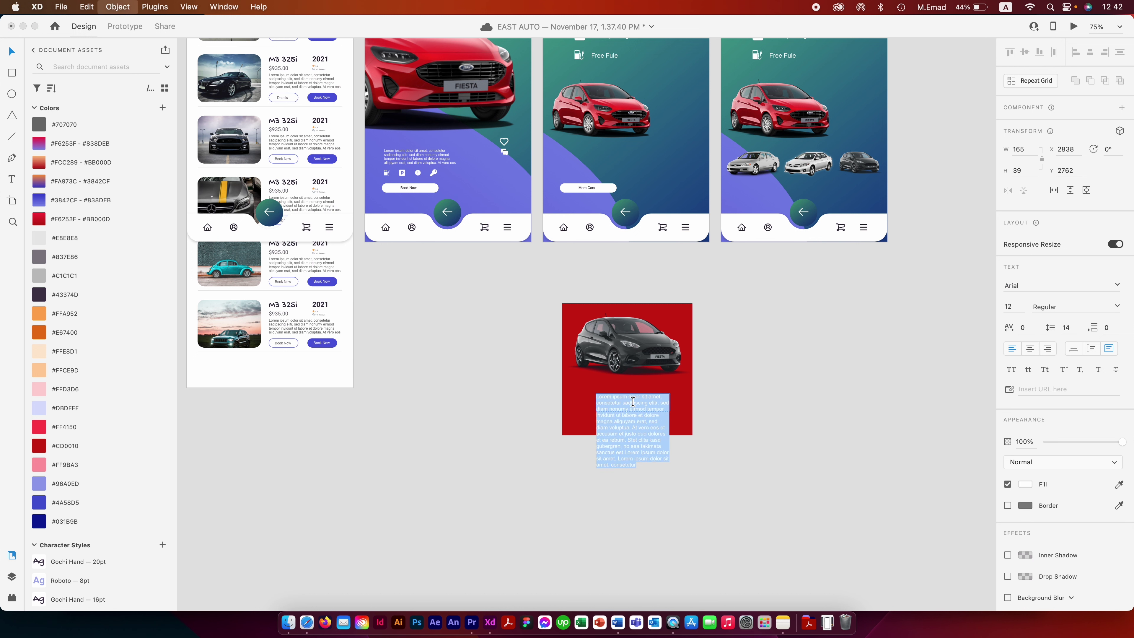
left_click(468, 357)
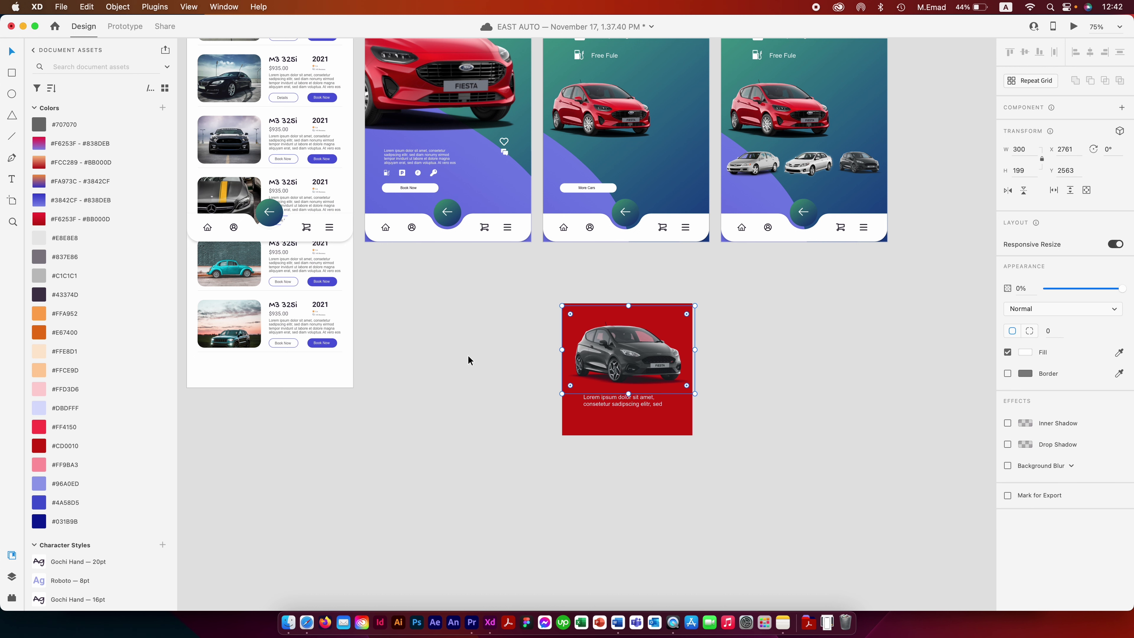
scroll(383, 284, "up", 5)
left_click(382, 281)
scroll(670, 313, "right", 4)
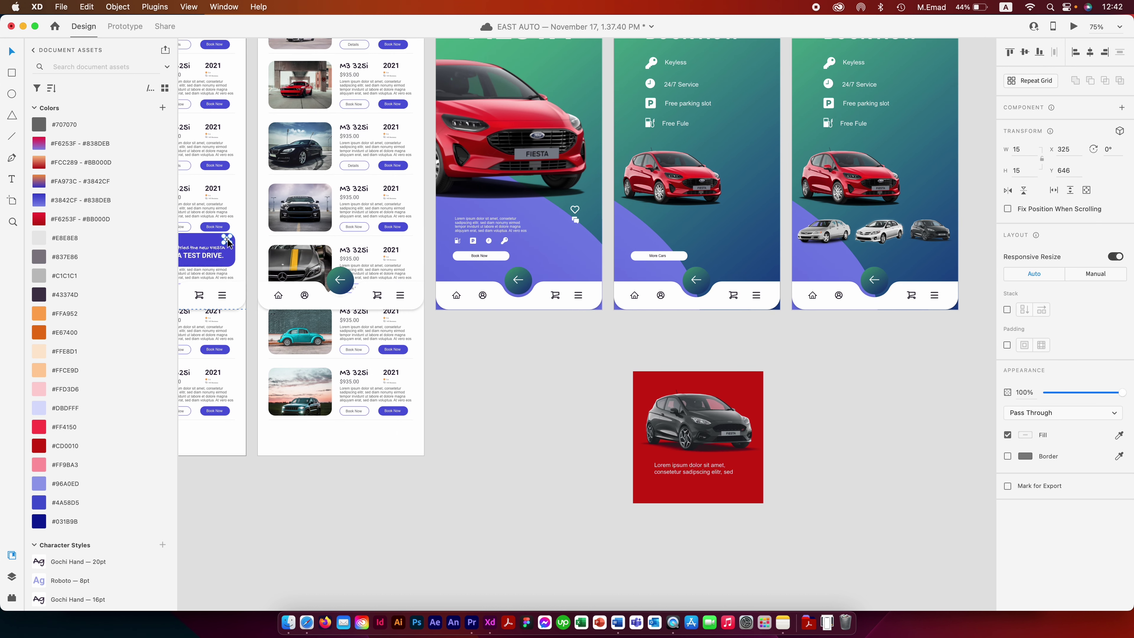
left_click_drag(670, 313, 749, 384)
scroll(749, 384, "down", 2)
scroll(749, 384, "right", 3)
- Round the red square into a circle, keeping the close icon in its original position
left_click(675, 359)
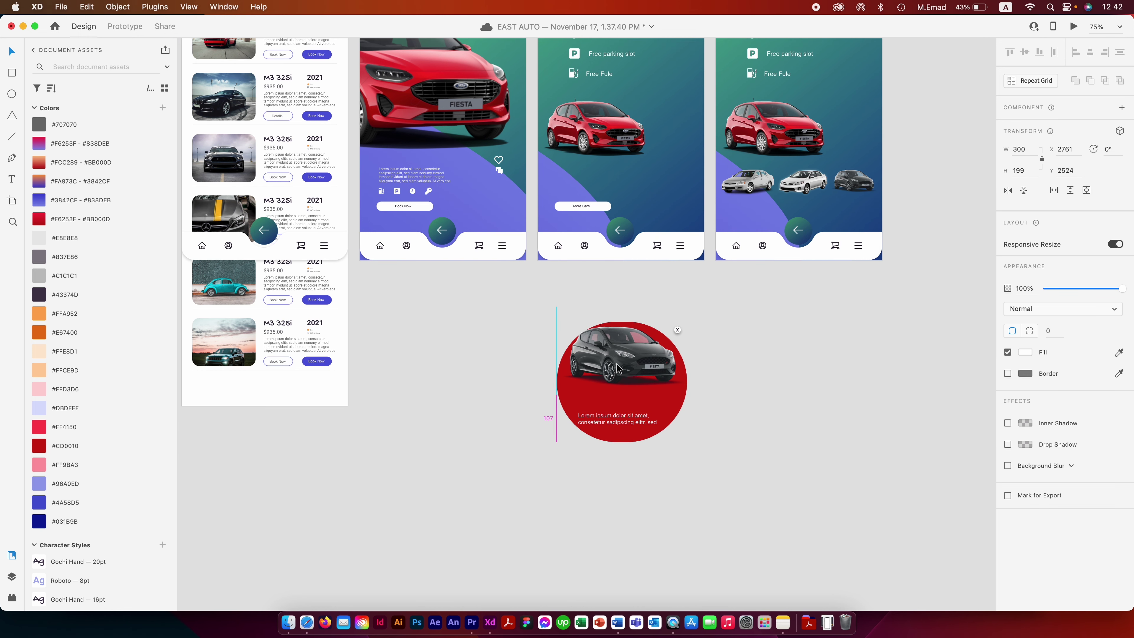
left_click_drag(665, 370, 709, 409)
mouse_move(677, 330)
left_mouse_down()
mouse_move(664, 340)
mouse_move(671, 332)
left_mouse_up()
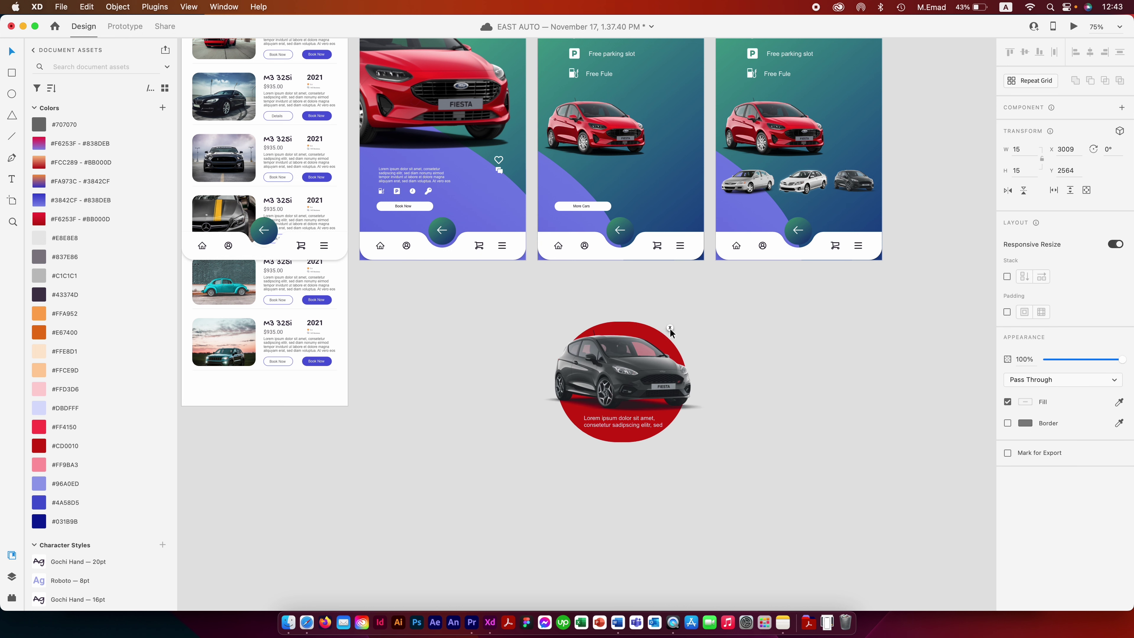
key("Escape")
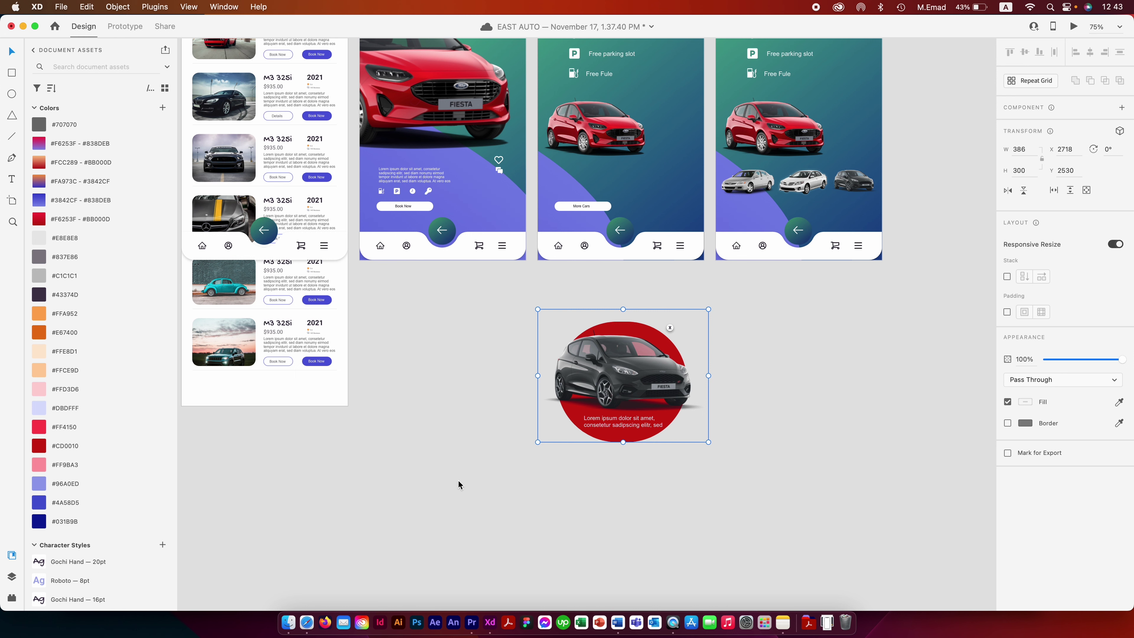
left_click(458, 479)
key("super+minus")
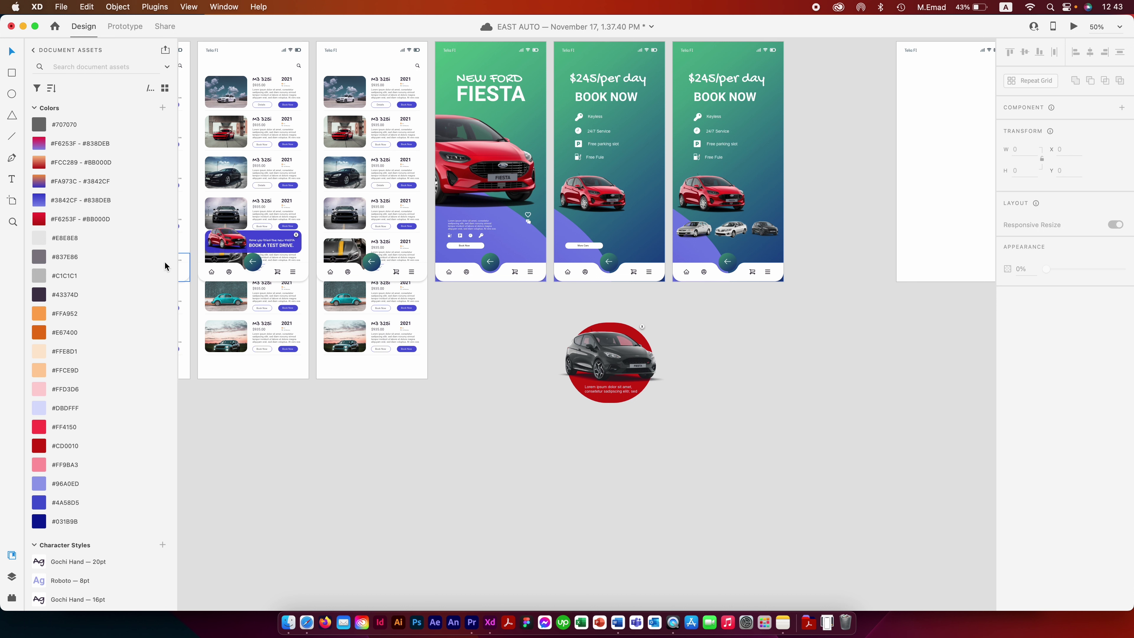
- Draw a new artboard around the Fiesta badge and move the badge flush to its top edge
left_click(12, 200)
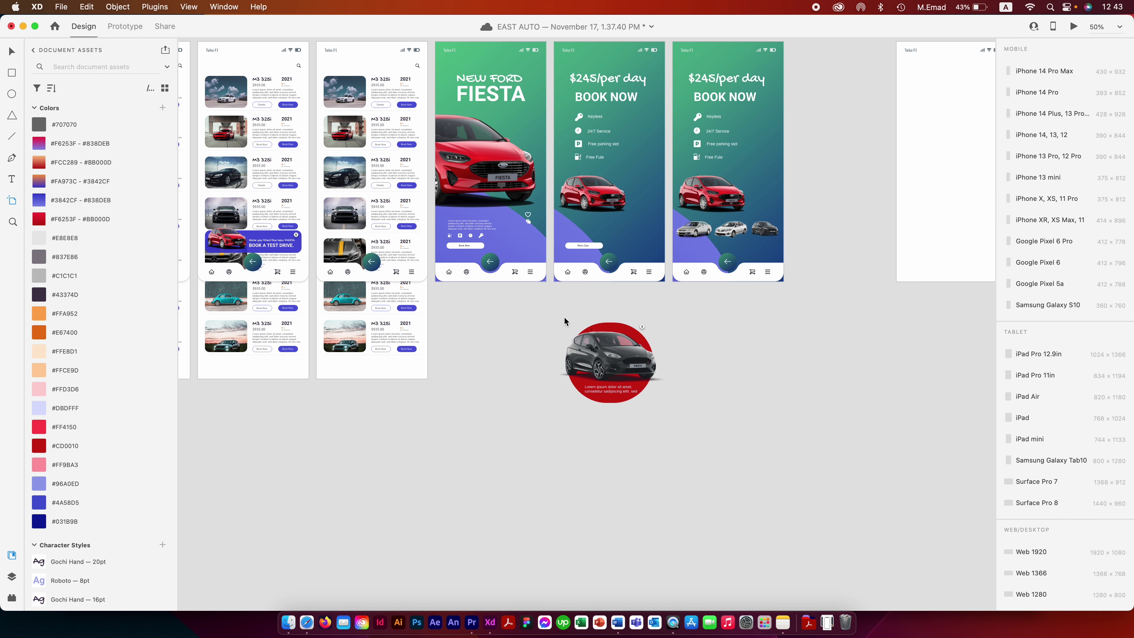
left_click_drag(563, 318, 670, 414)
key("v")
left_click(655, 396)
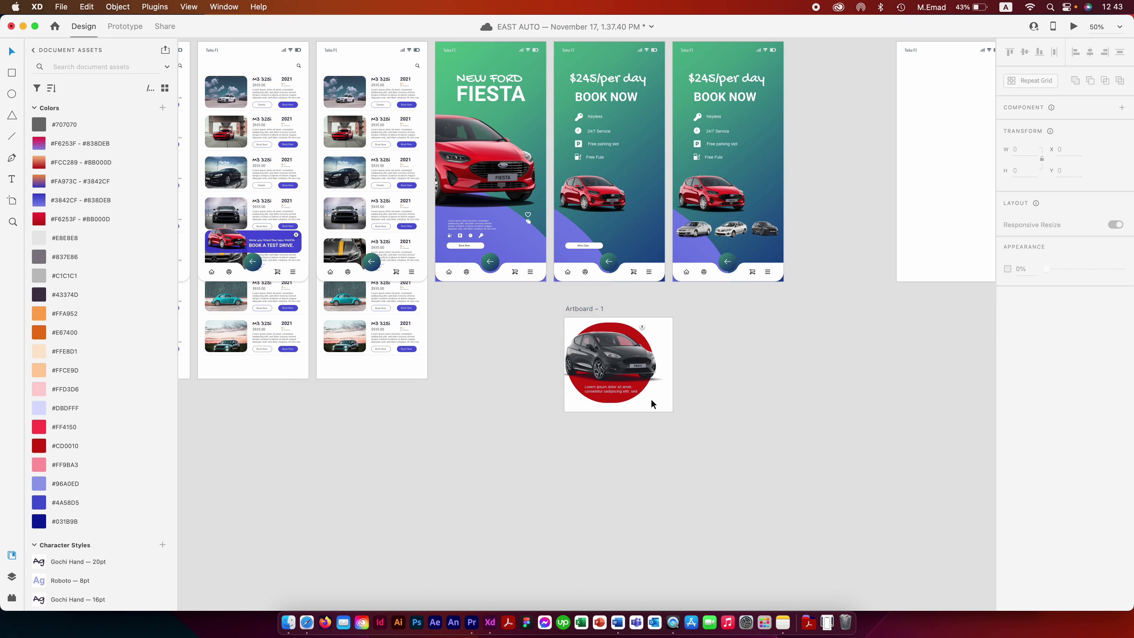
left_click(568, 346)
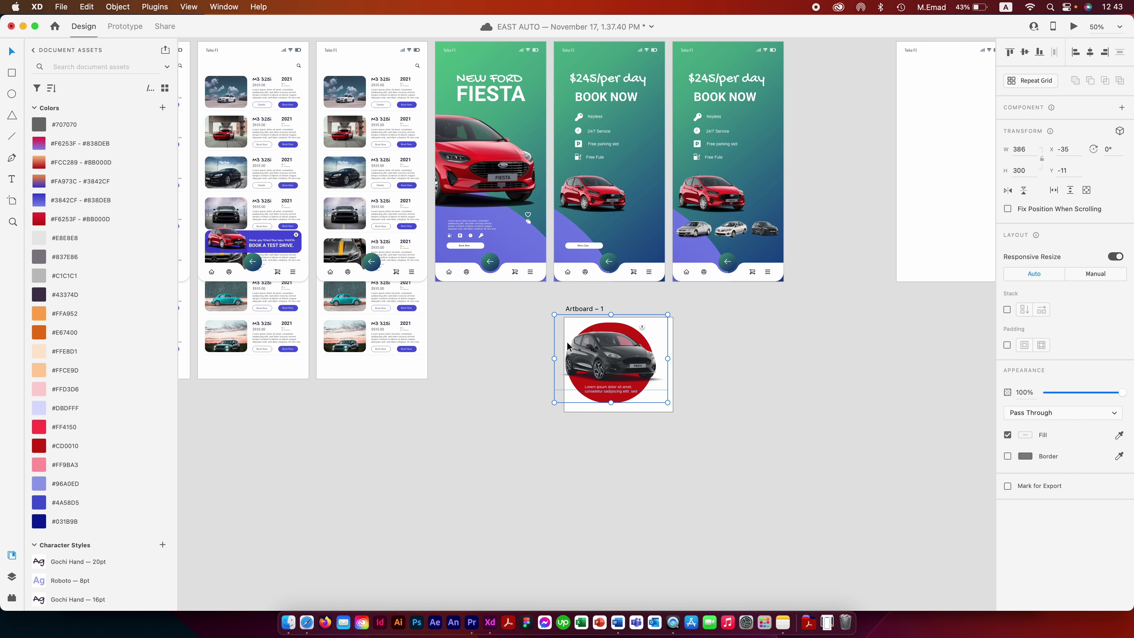
key("Escape")
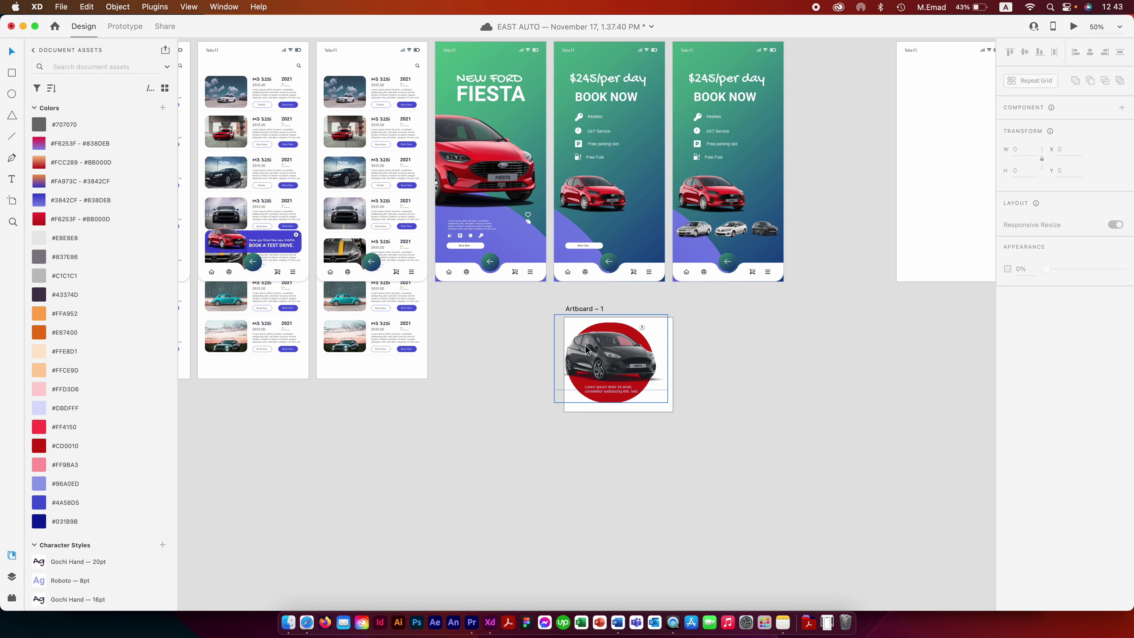
left_click_drag(586, 349, 595, 352)
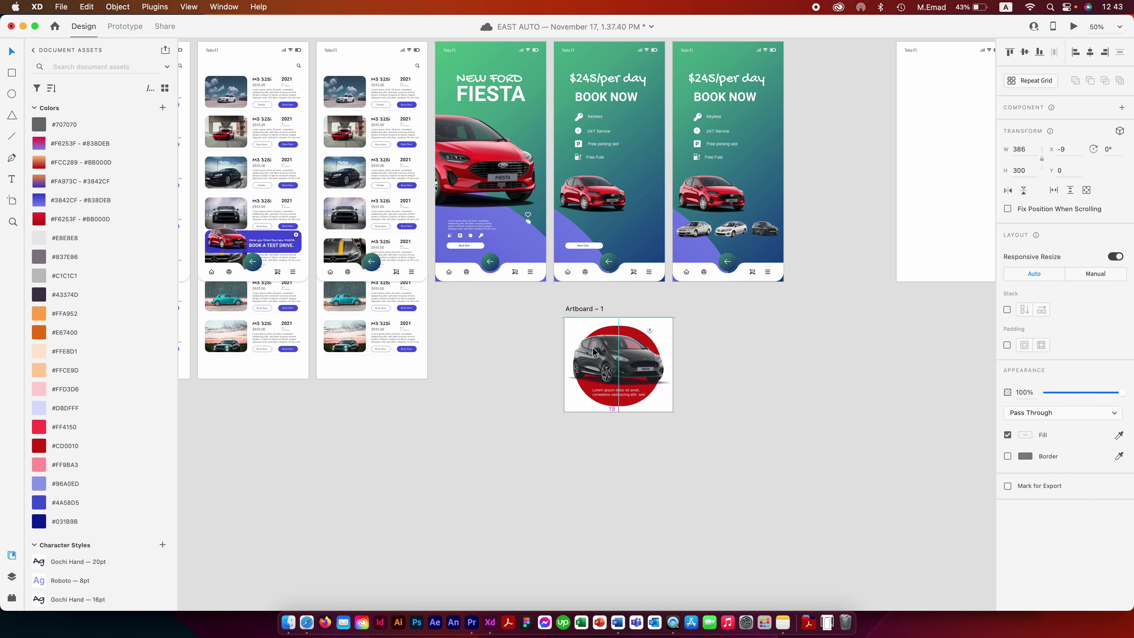
left_click(691, 345)
- Rename the new artboard to 'Pop-up'
double_click(593, 308)
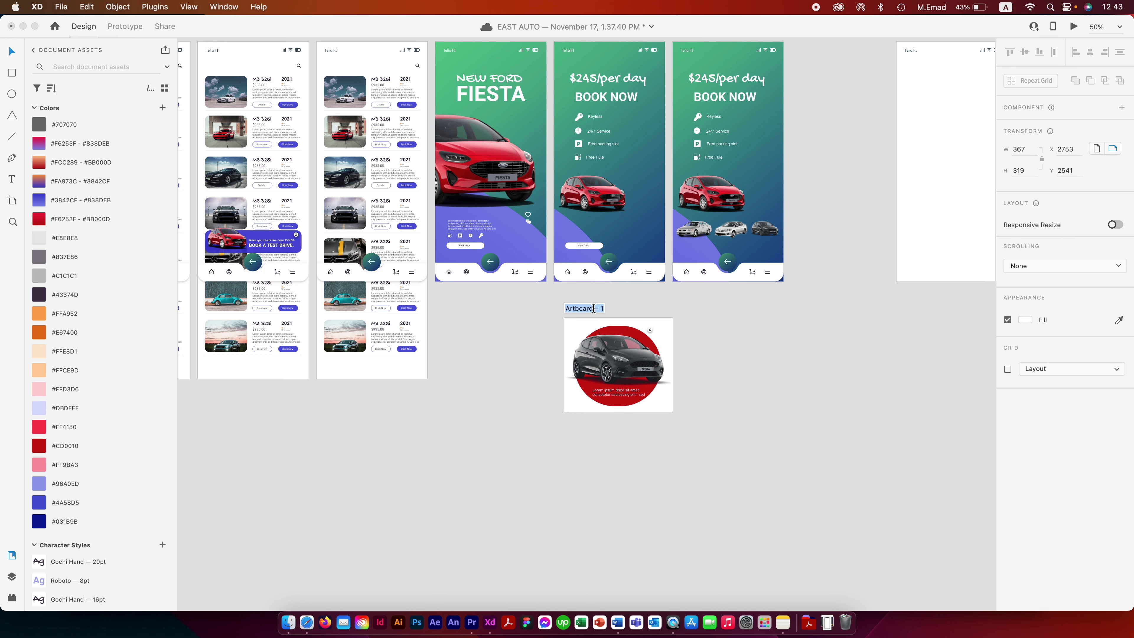
type("Pop-")
type("up")
left_click(775, 320)
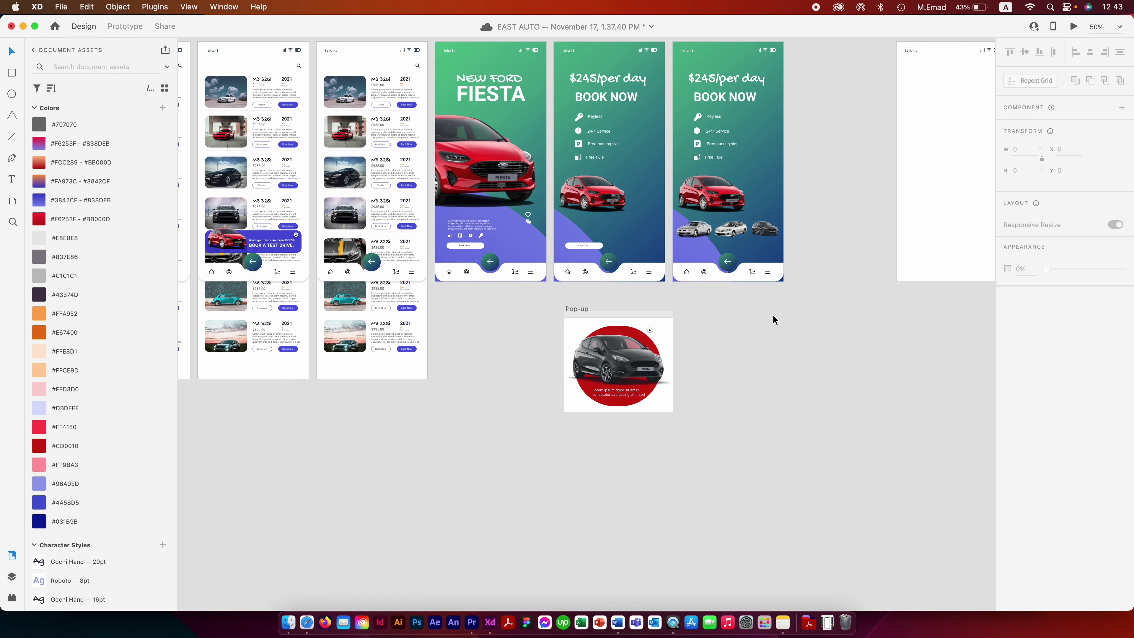
scroll(772, 314, "up", 2)
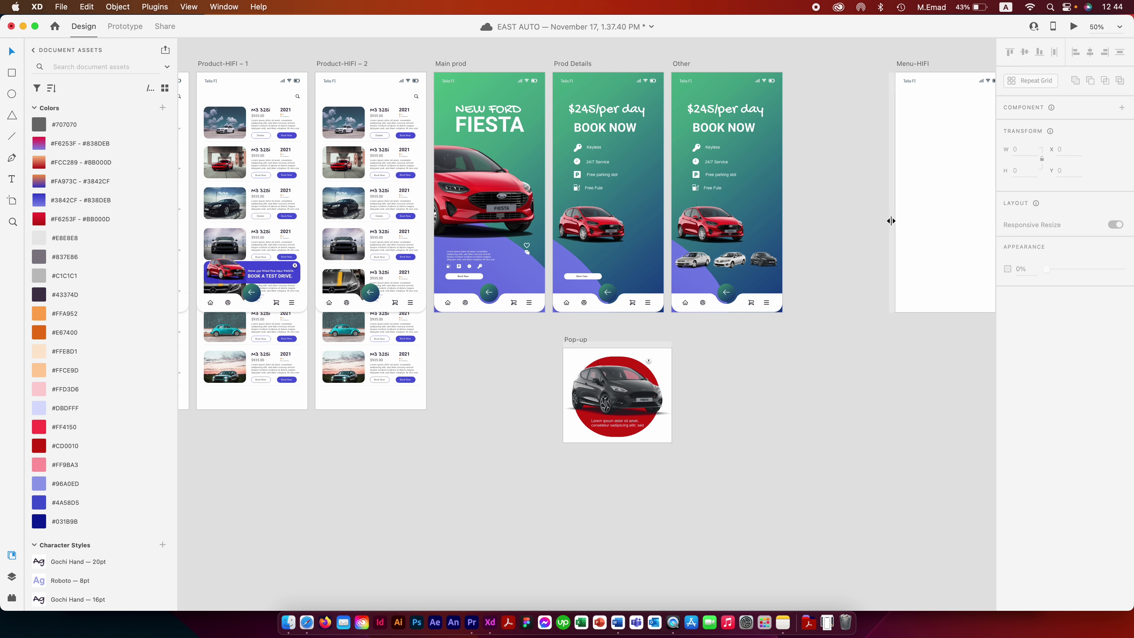
- Draw a borderless button rectangle filled with #96A0ED below the Pop-up artboard
key("r")
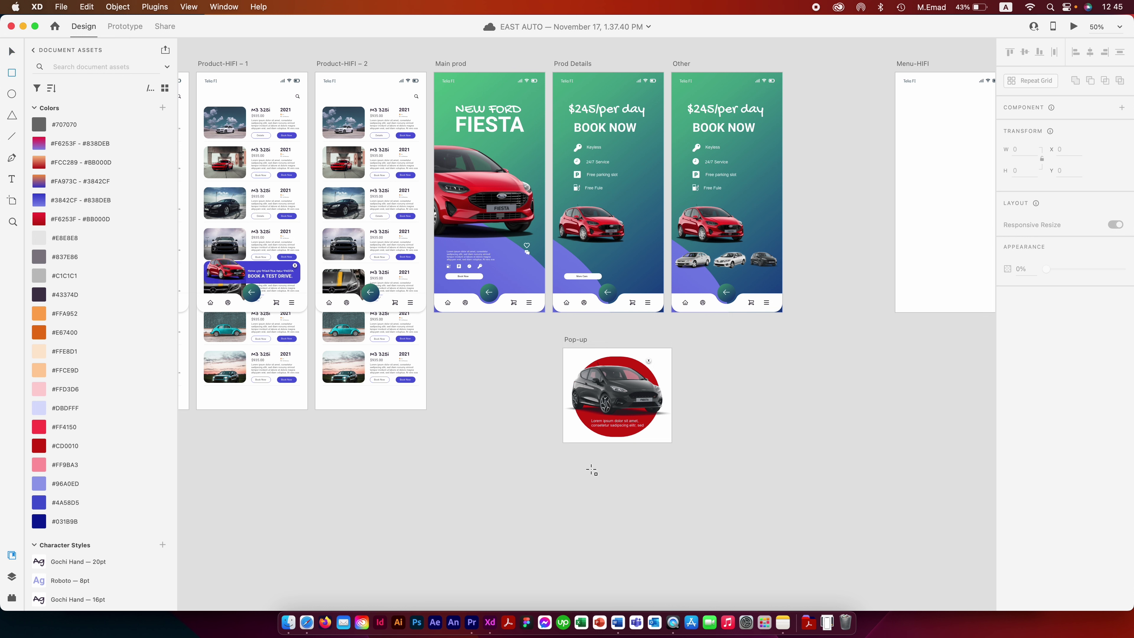
mouse_move(575, 465)
left_mouse_down()
mouse_move(658, 483)
mouse_move(625, 484)
left_mouse_up()
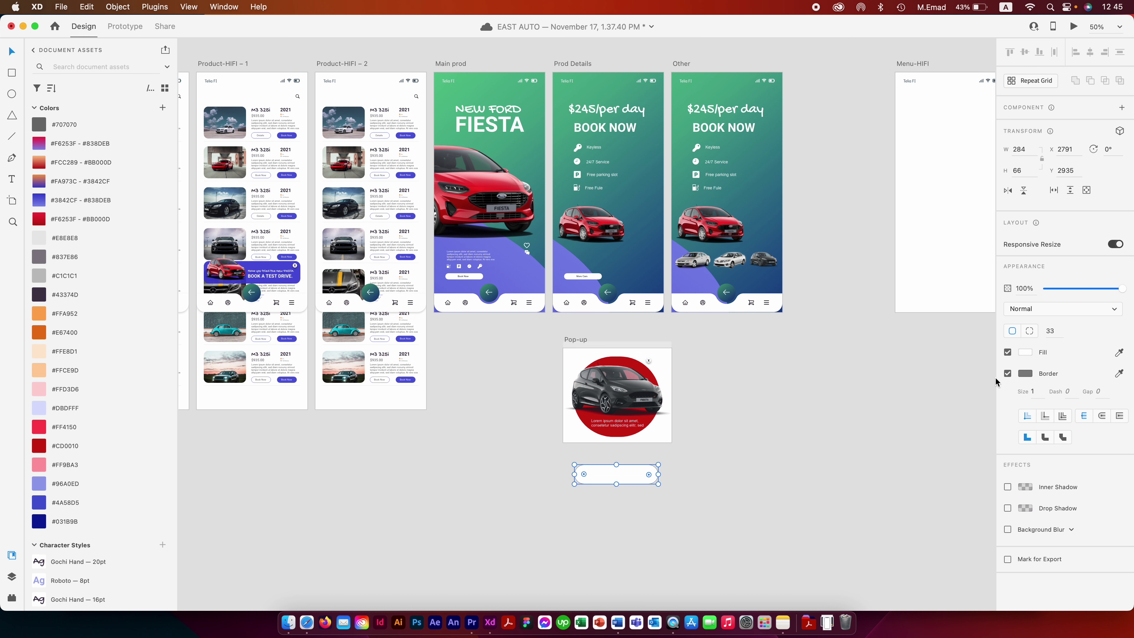
left_click(1007, 374)
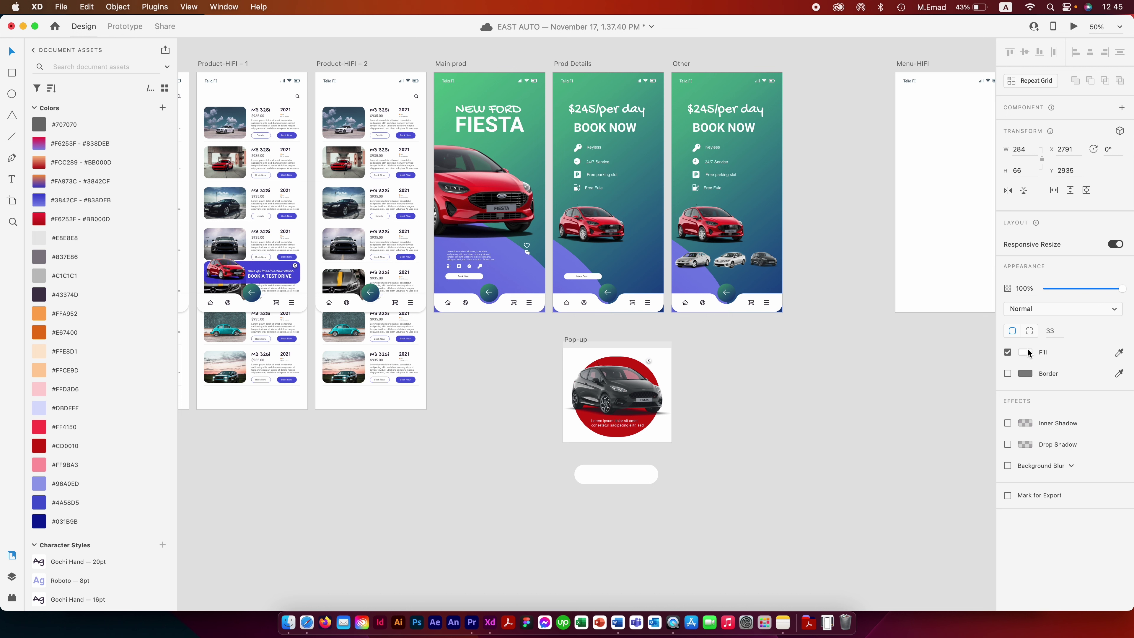
left_click(1025, 352)
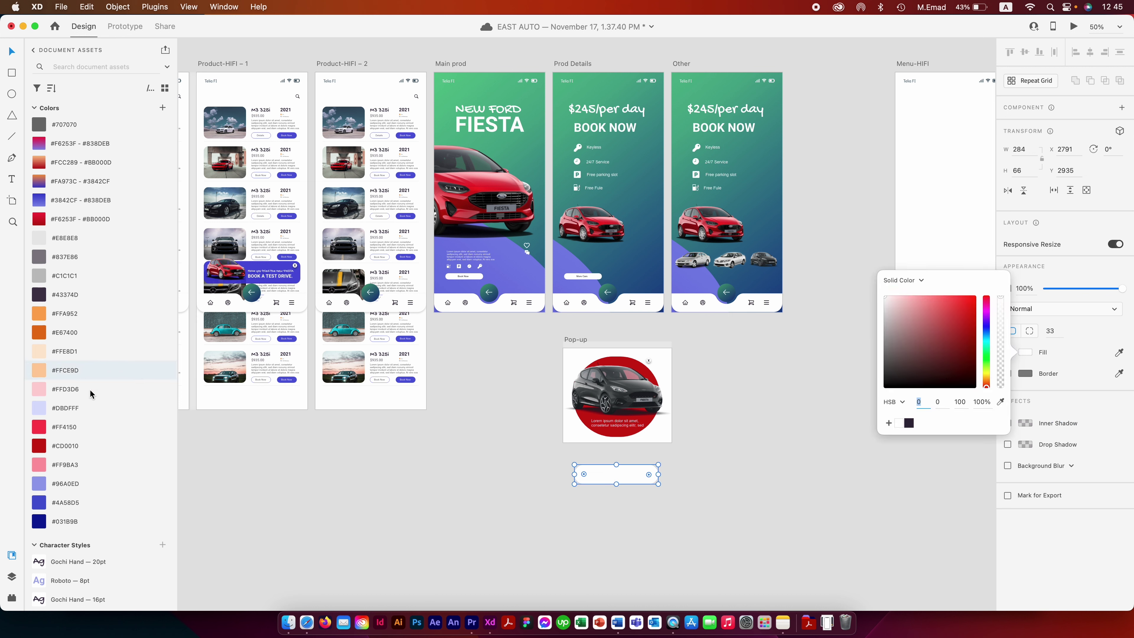
left_click(62, 483)
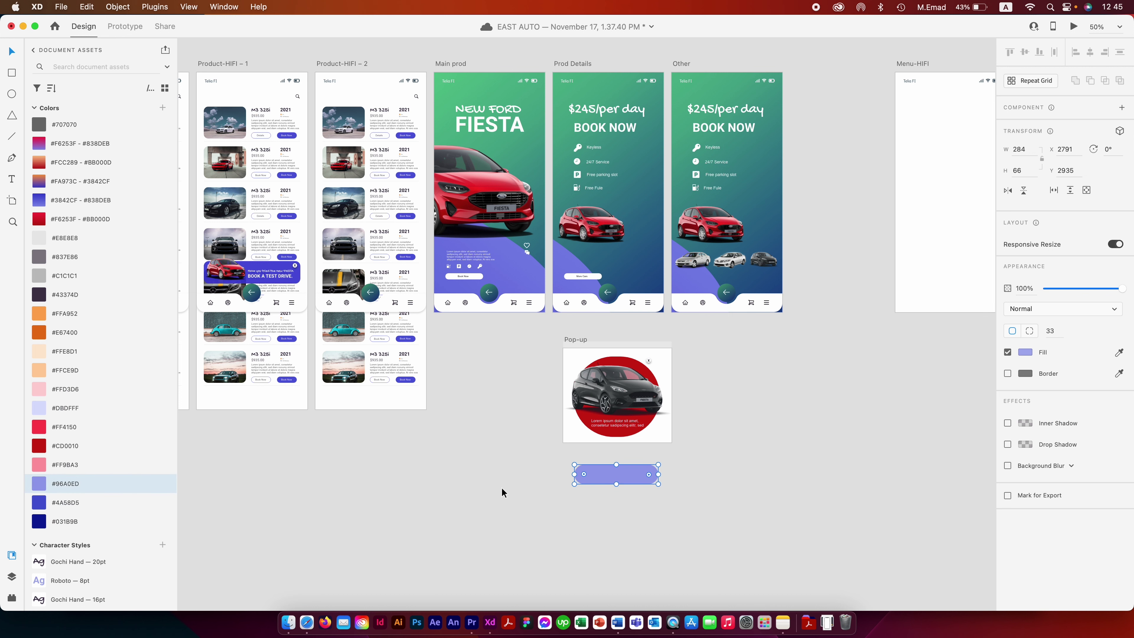
left_click(566, 496)
- Add a MORE CARS label at size 22, centred on the button
key("t")
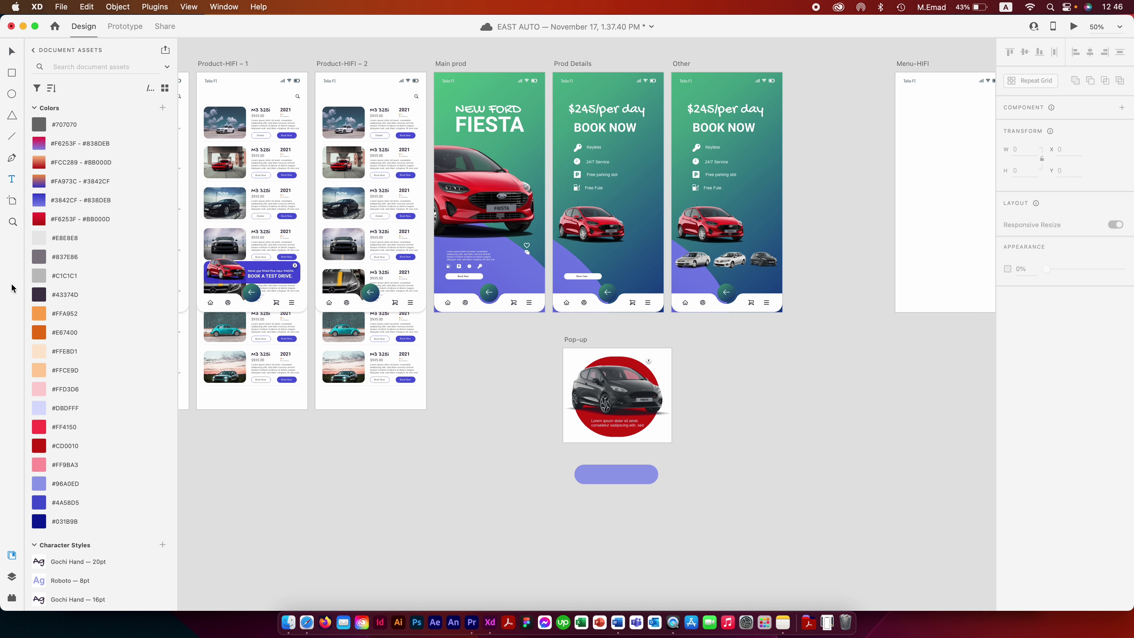
left_click(597, 500)
key("super+a")
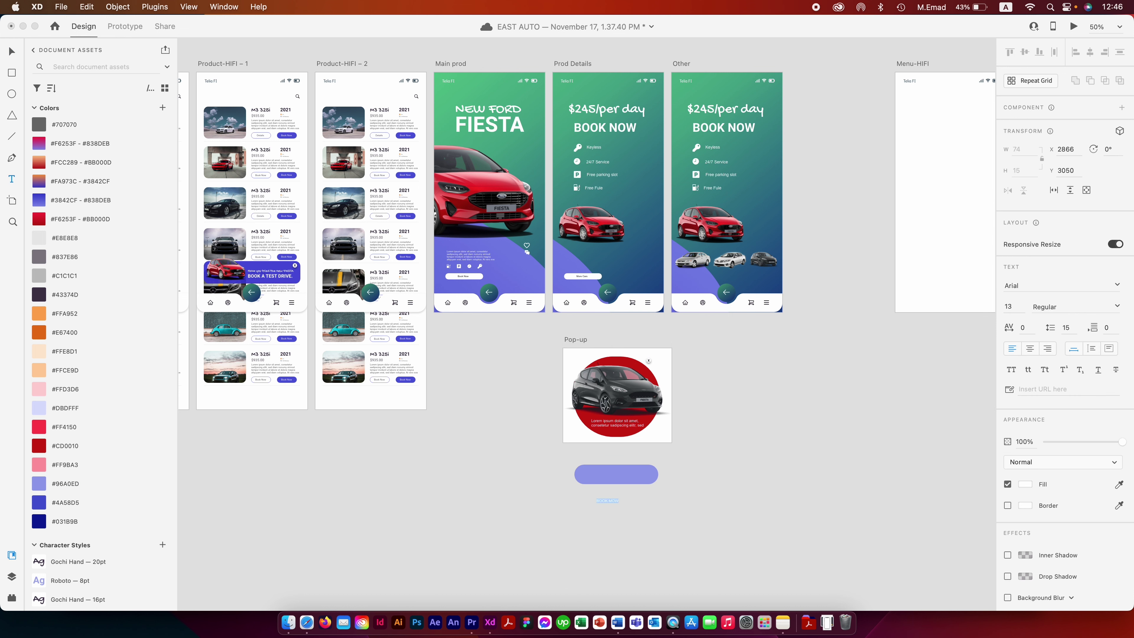
key("super+a")
key("super+shift+period")
key("super+shift+period")
key("super+shift+period")
key("super+shift+period")
key("super+shift+period")
key("super+shift+period")
key("super+shift+period")
key("super+shift+period")
key("super+shift+period")
key("shift+m")
left_click(1088, 52)
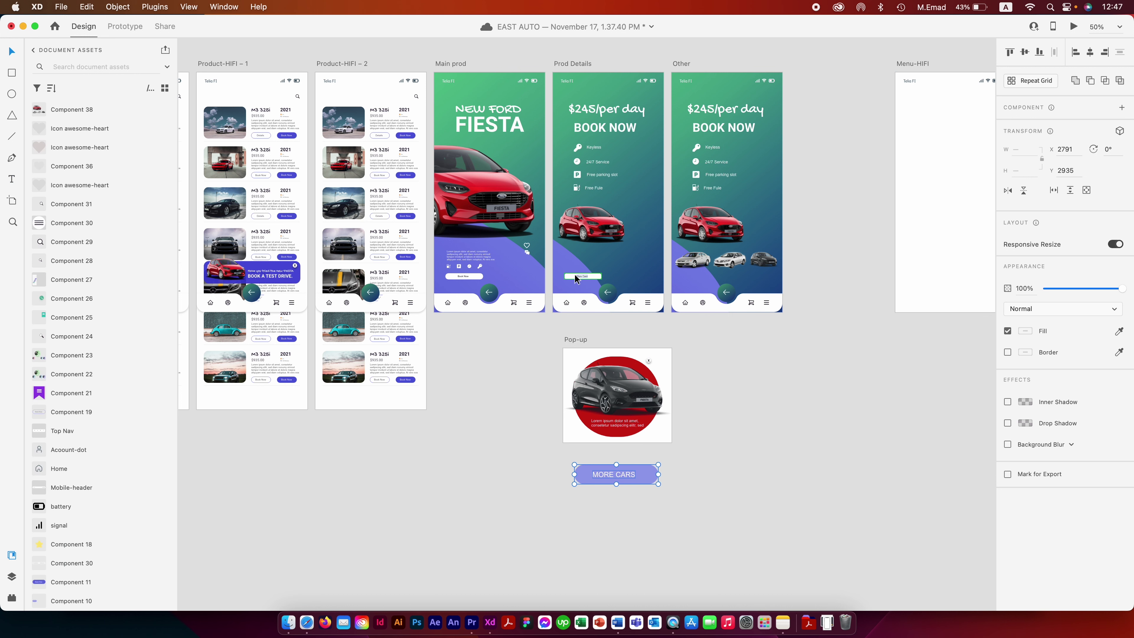
left_click(751, 395)
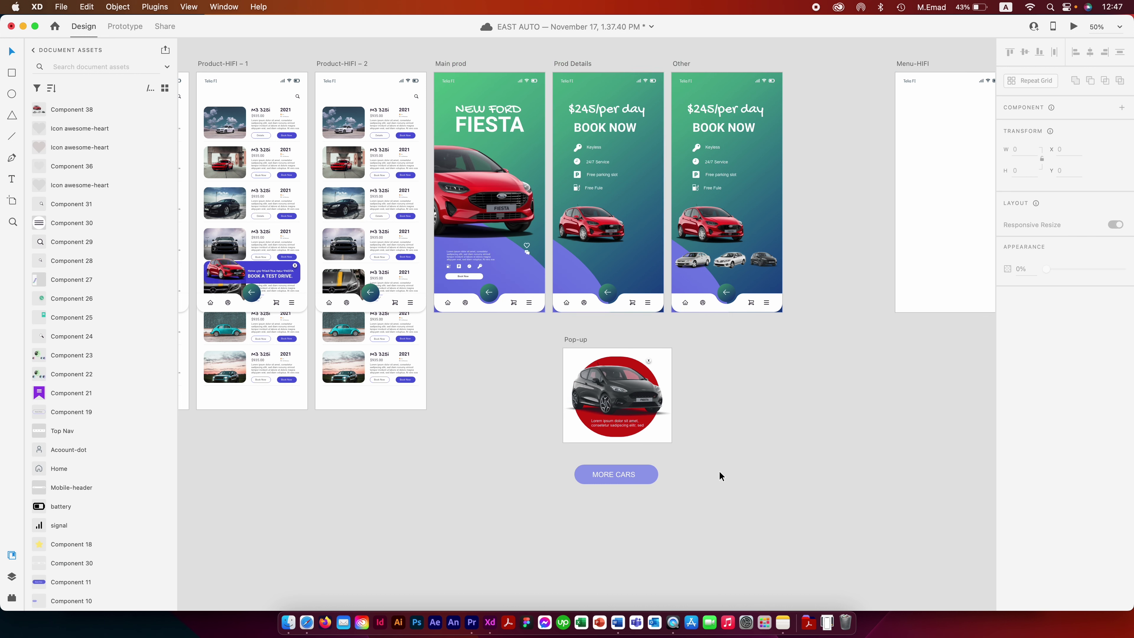
- Move the MORE CARS button into Prod Details, shrink it, and make it a component
left_click_drag(701, 461, 538, 507)
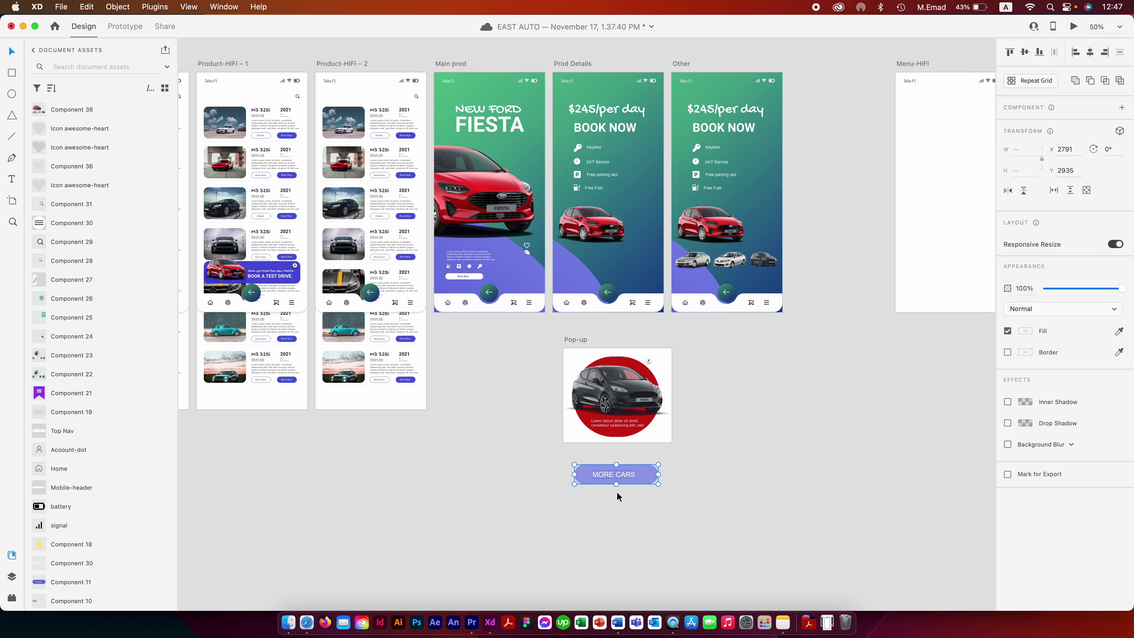
left_click_drag(638, 478, 632, 269)
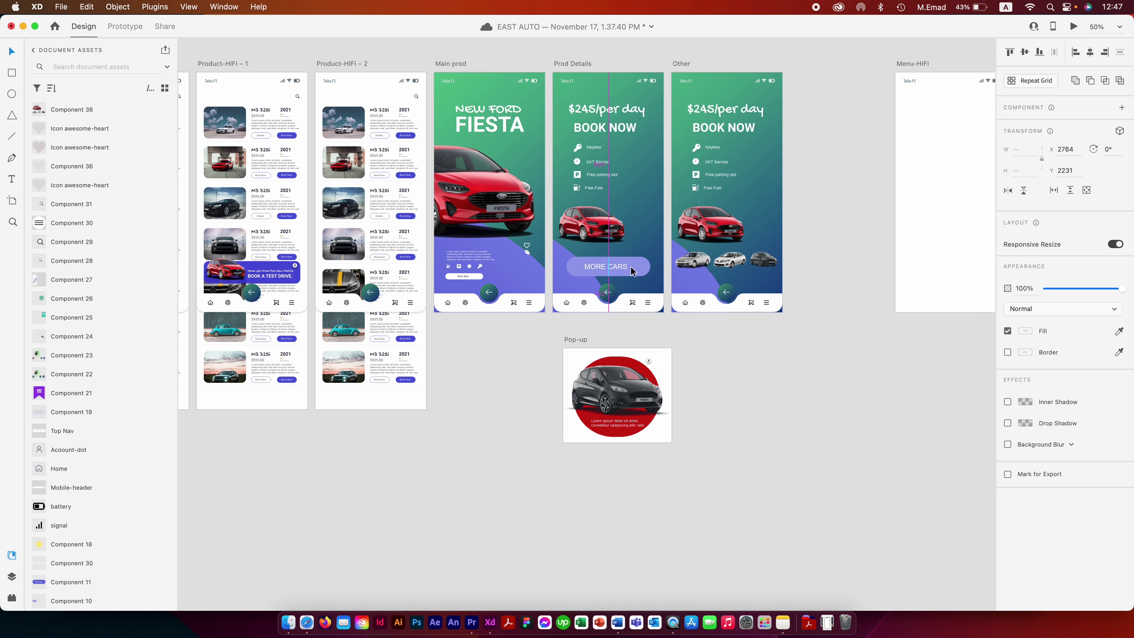
left_click_drag(549, 246, 674, 343)
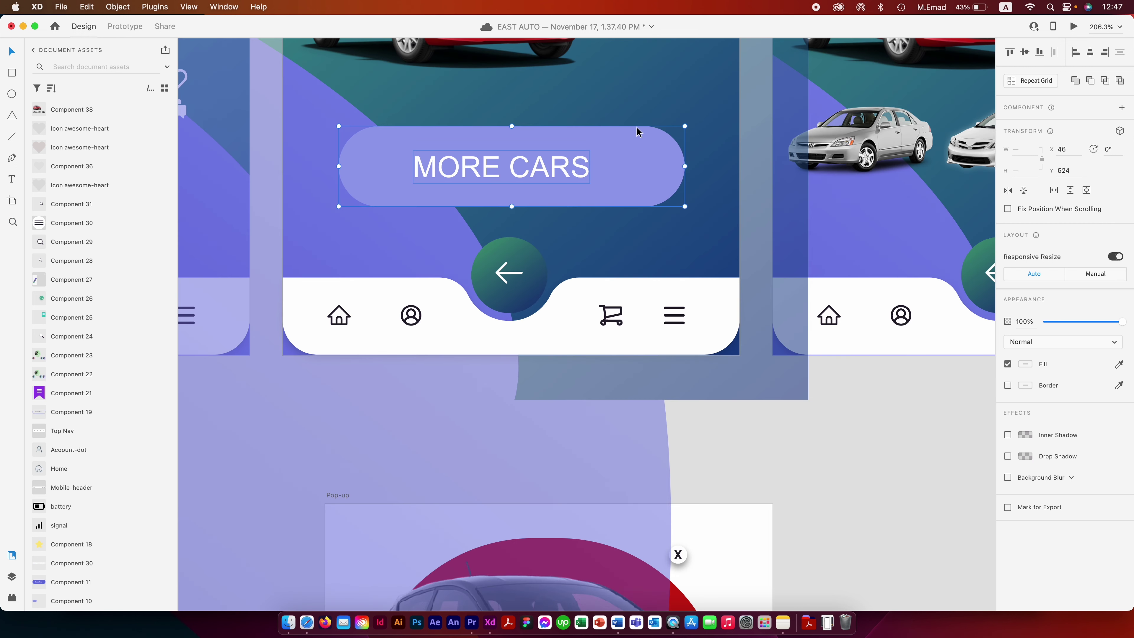
left_click_drag(682, 128, 588, 148)
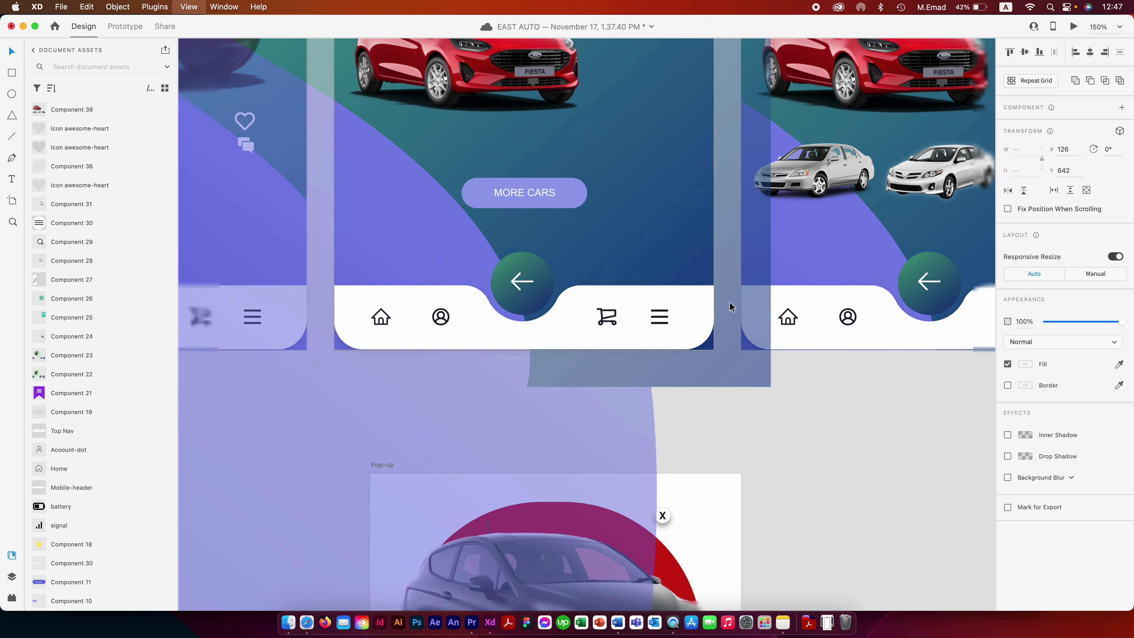
key("super+minus")
key("super+minus")
key("super+minus")
right_click(583, 276)
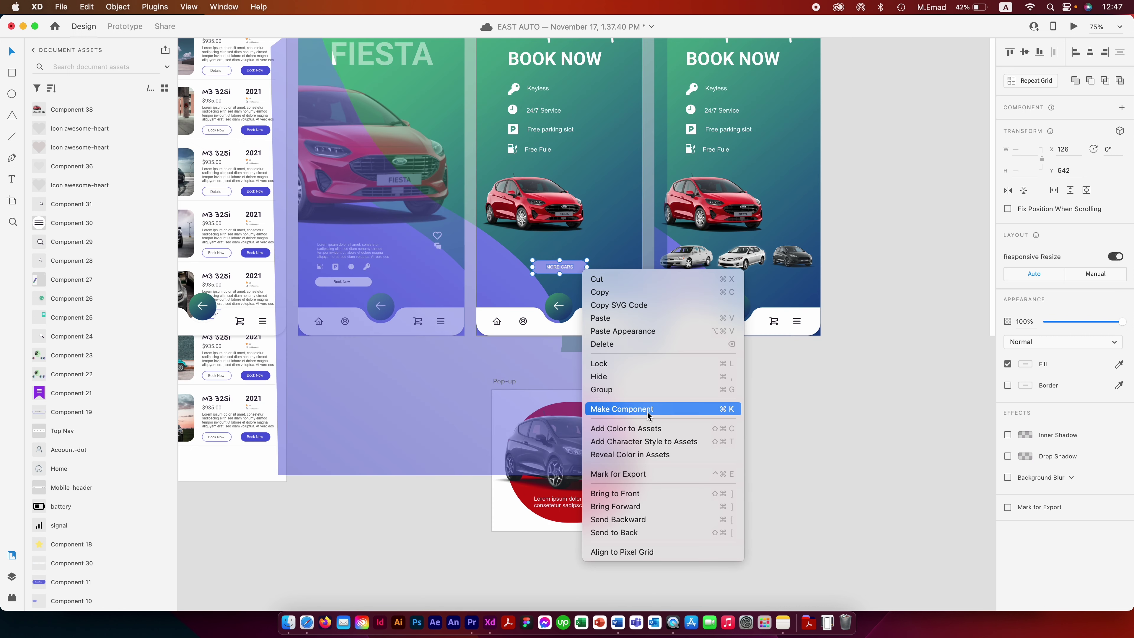
left_click(626, 409)
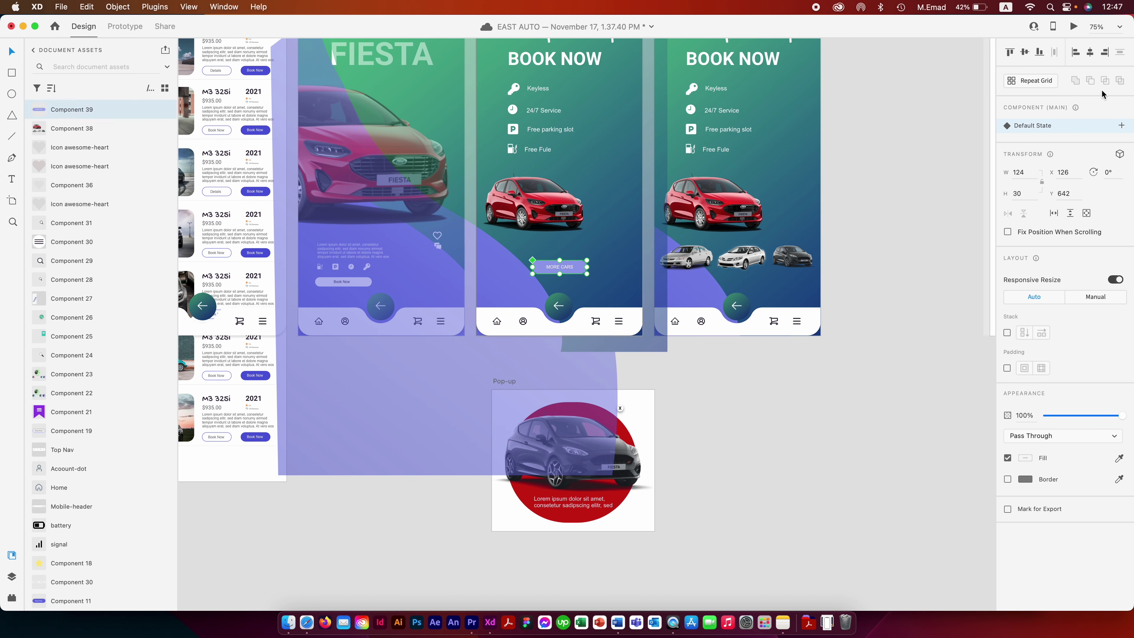
- Wire MORE CARS to the Pop-up artboard with Trigger Tap and Type Overlay
left_click(125, 27)
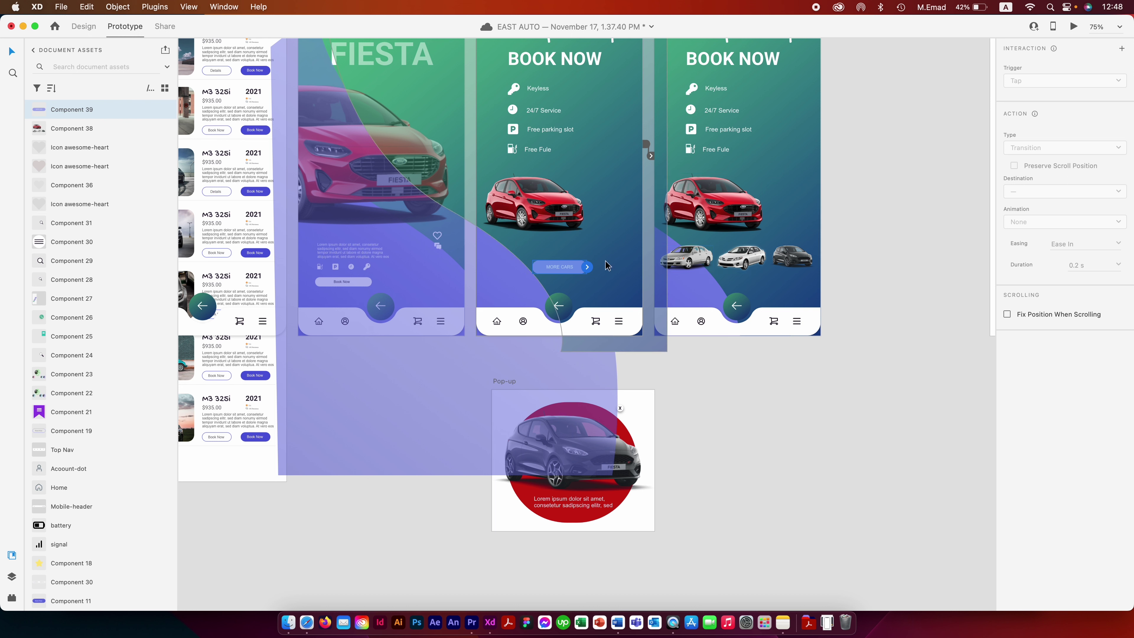
left_click_drag(590, 271, 622, 243)
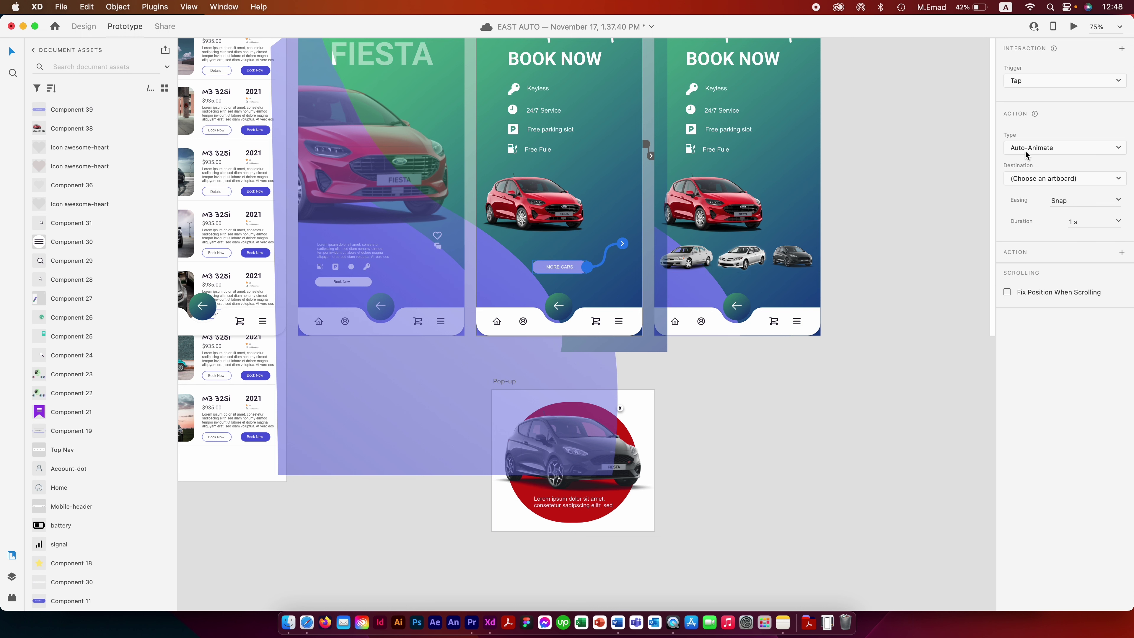
left_click(1025, 81)
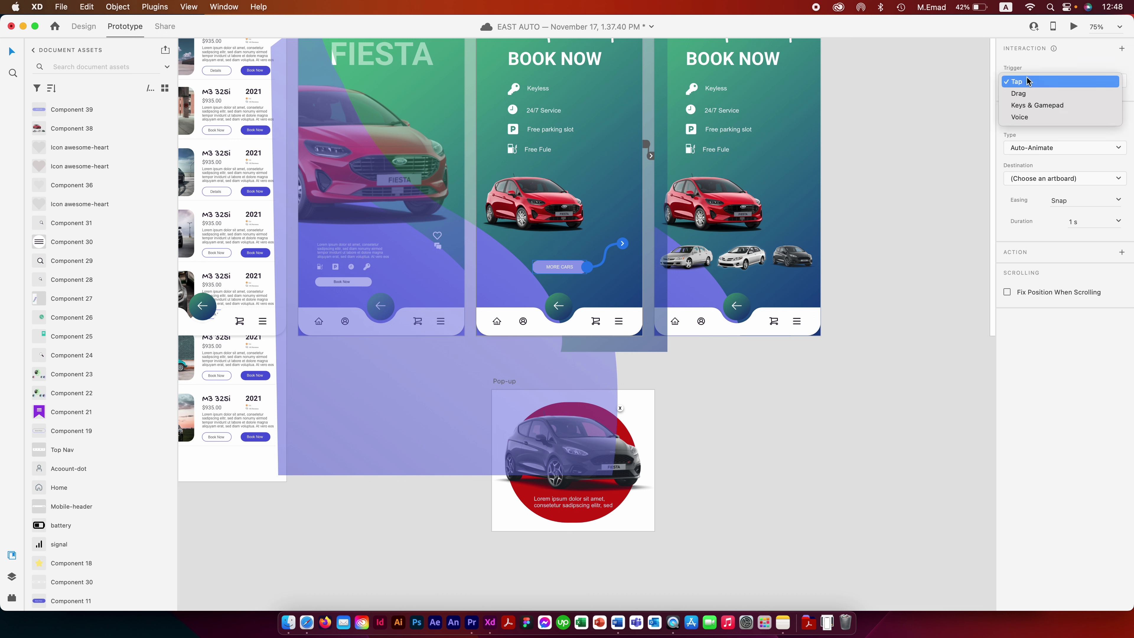
left_click(1026, 82)
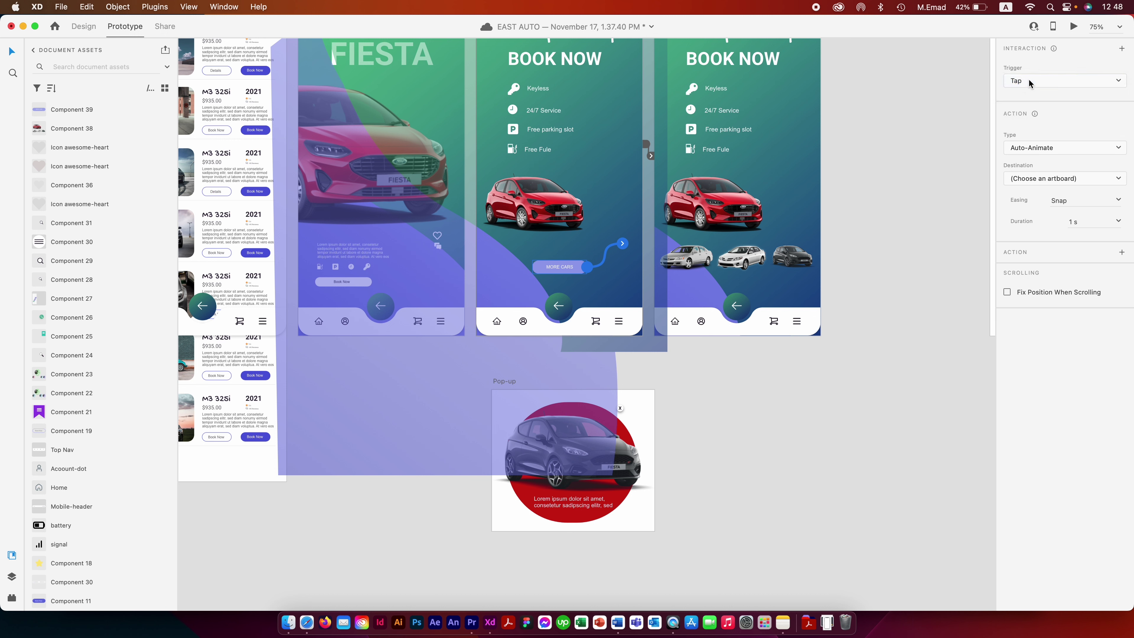
left_click(1049, 148)
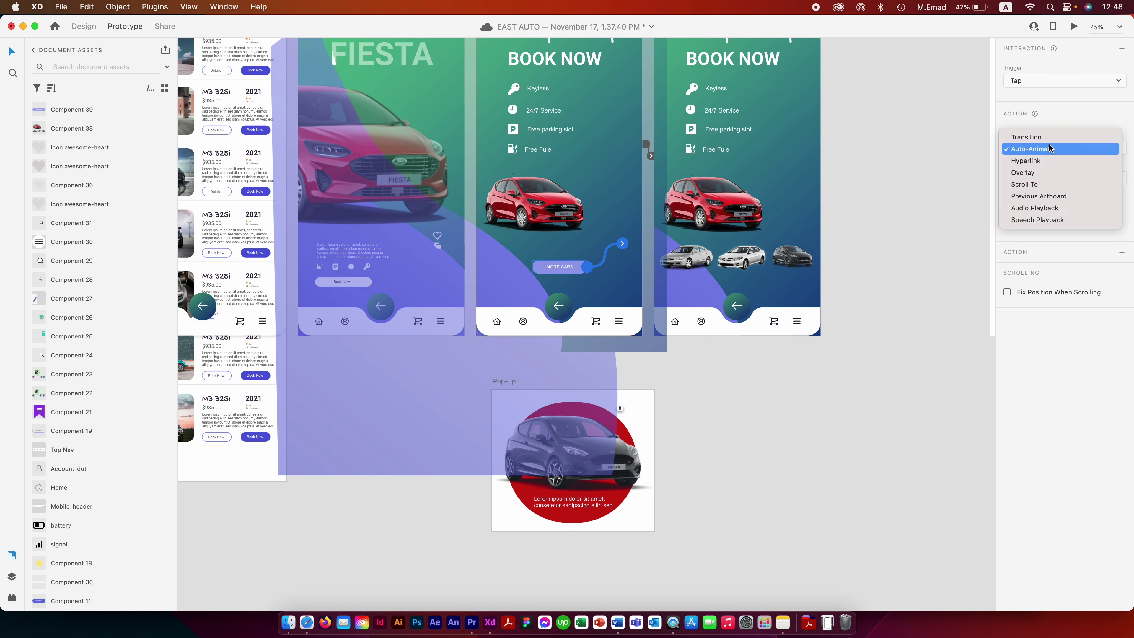
left_click(1027, 173)
left_click(1034, 179)
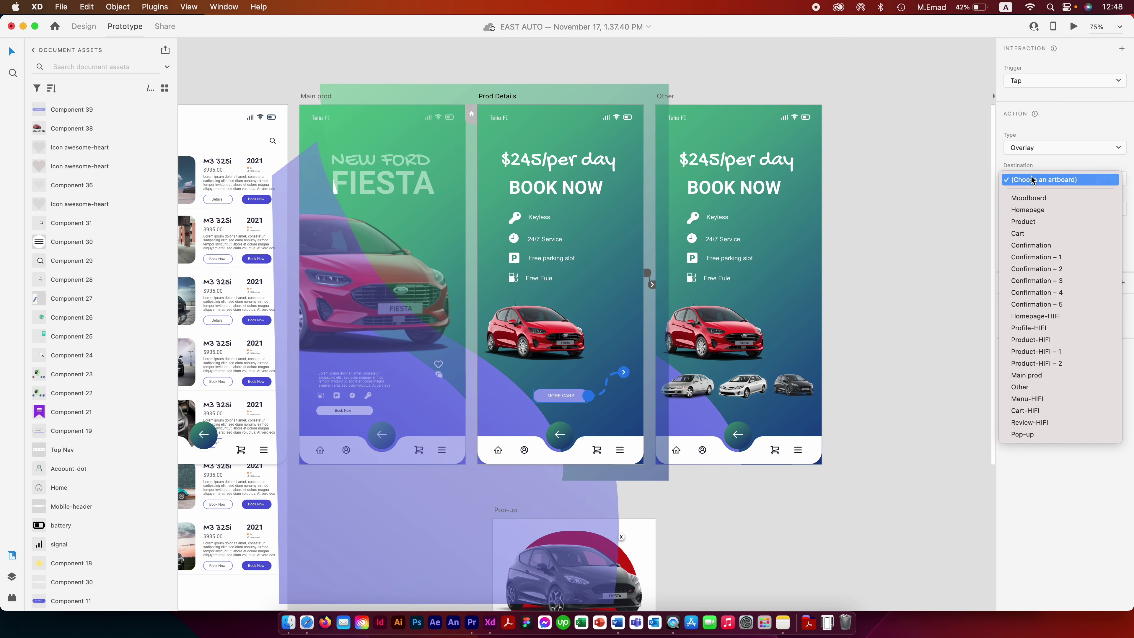
left_click(1044, 437)
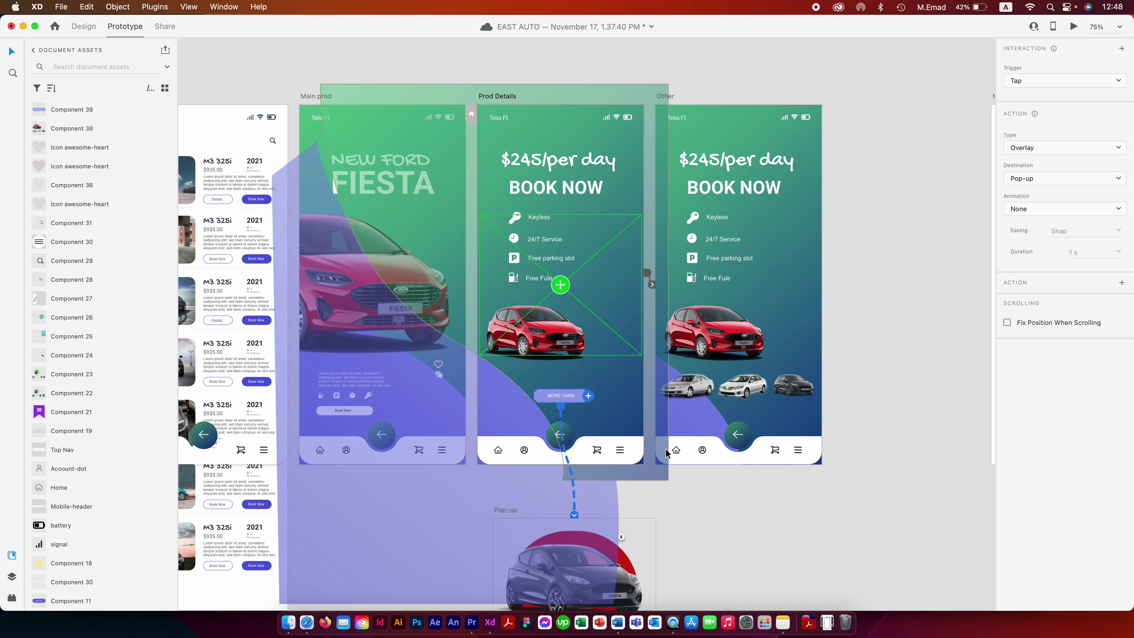
scroll(611, 533, "down", 2)
scroll(612, 533, "down", 1)
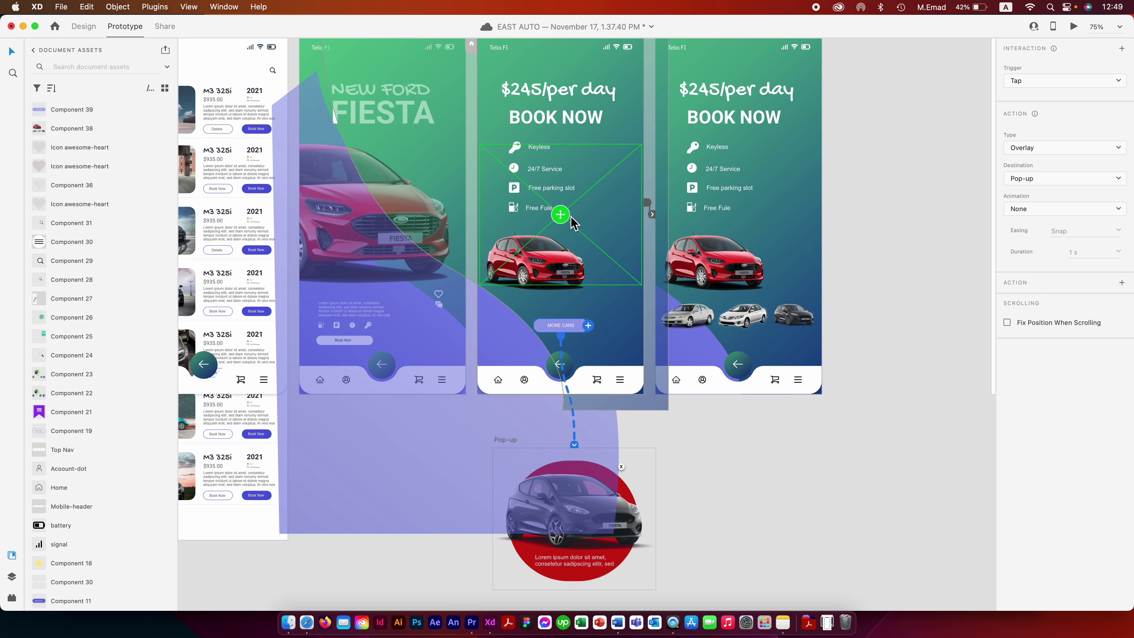
key("super+minus")
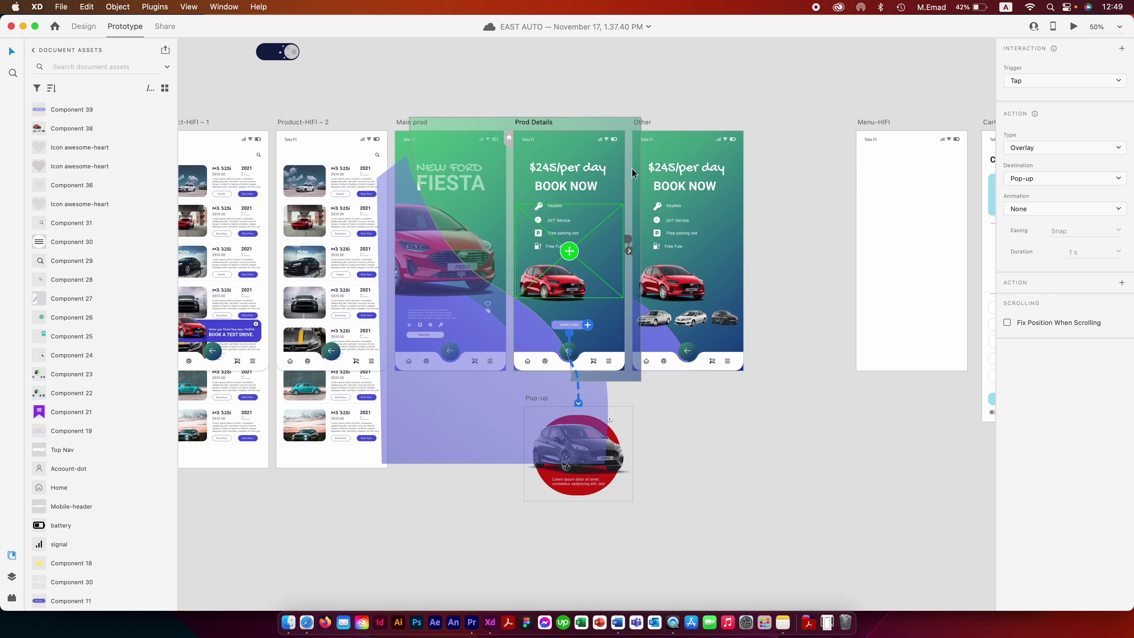
left_click(525, 93)
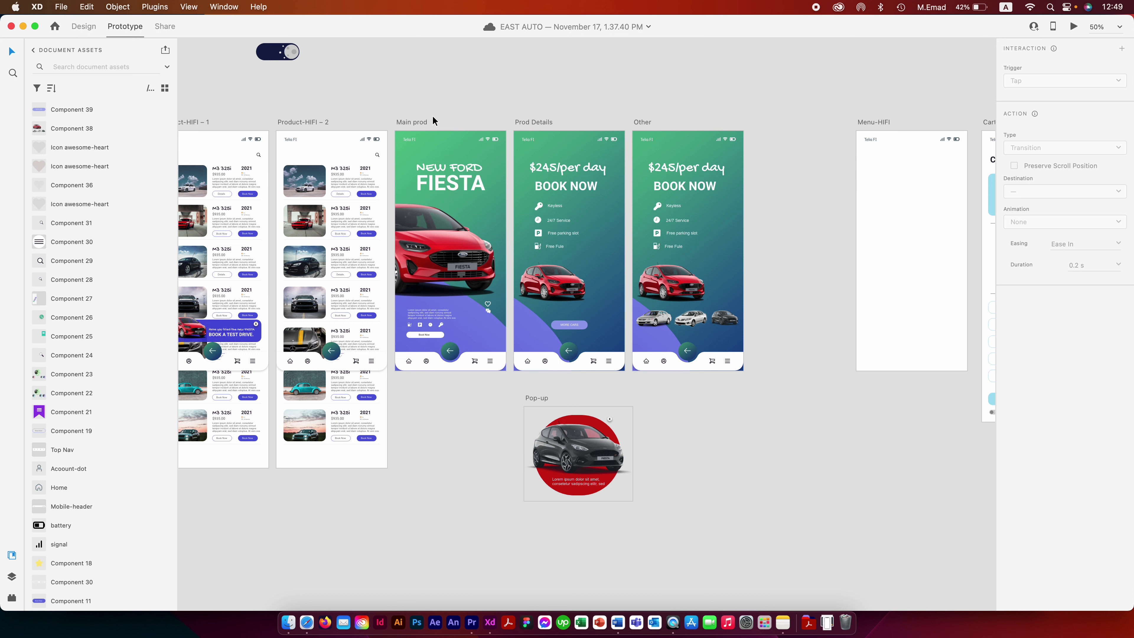
left_click(523, 119)
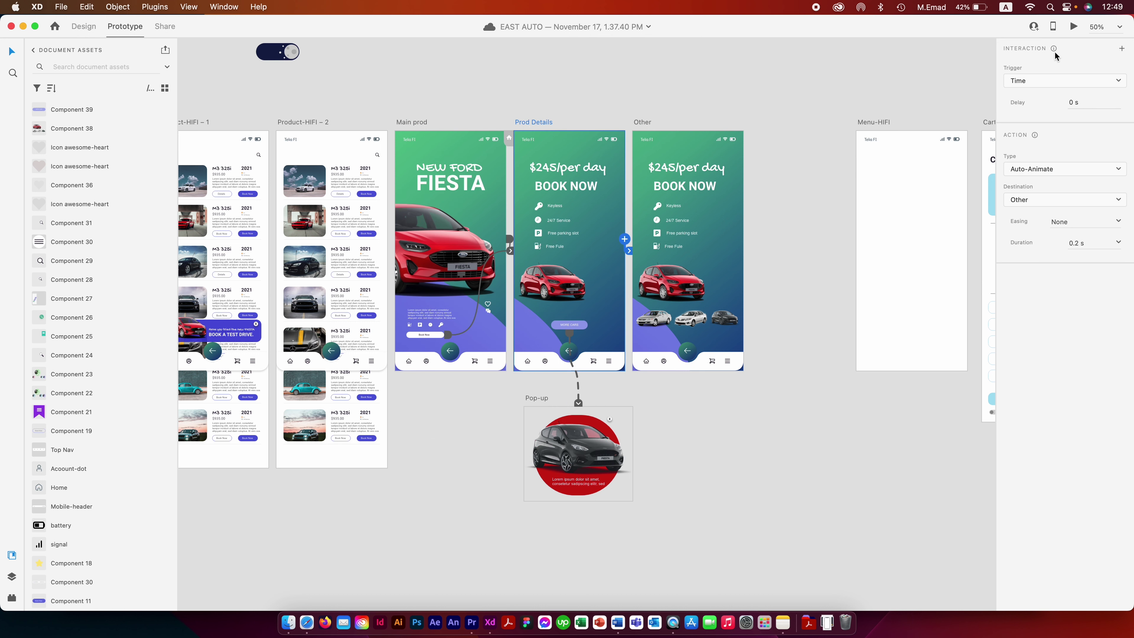
left_click(1073, 28)
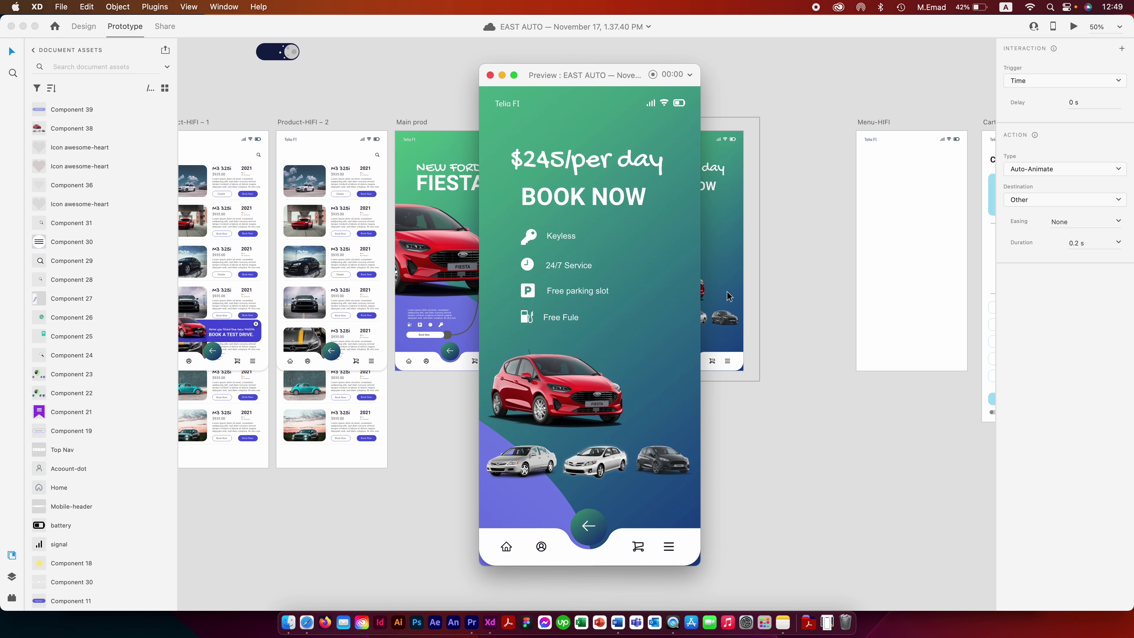
left_click(557, 117)
left_click(570, 324)
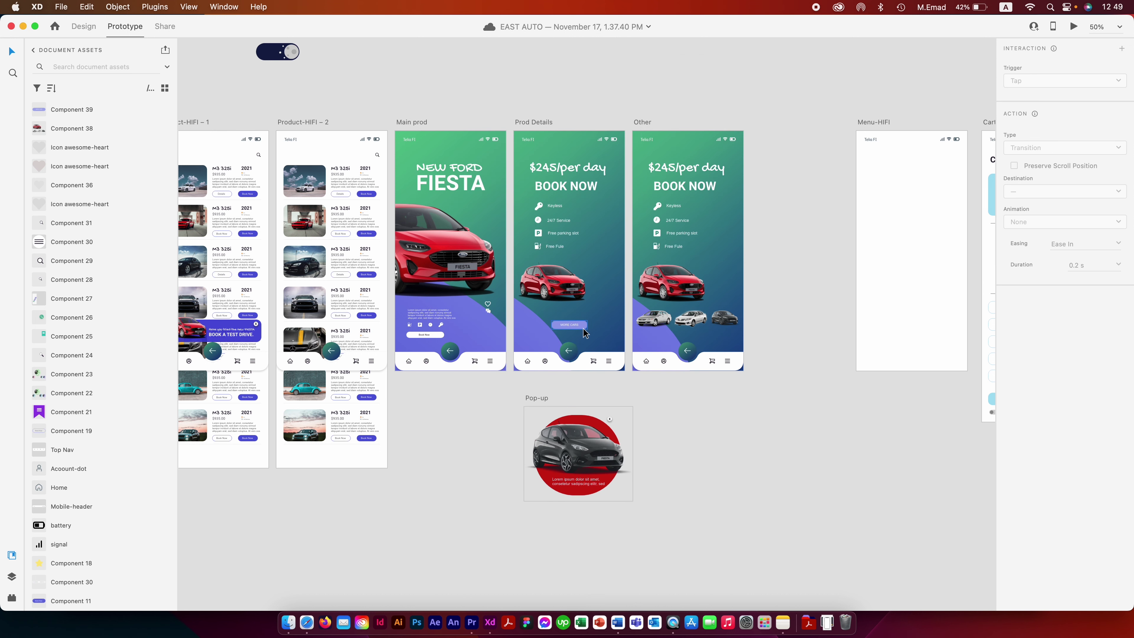
scroll(739, 328, "left", 5)
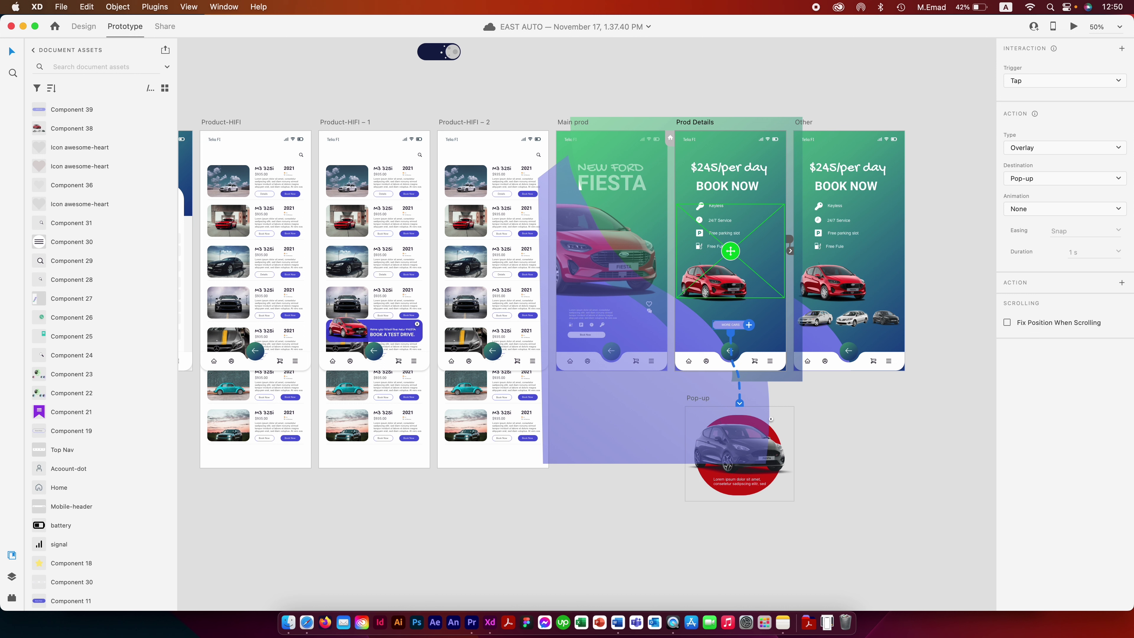
- Move MORE CARS onto Product-HIFI – 1 and place the Pop-up overlay over its car list
left_click_drag(741, 329, 383, 463)
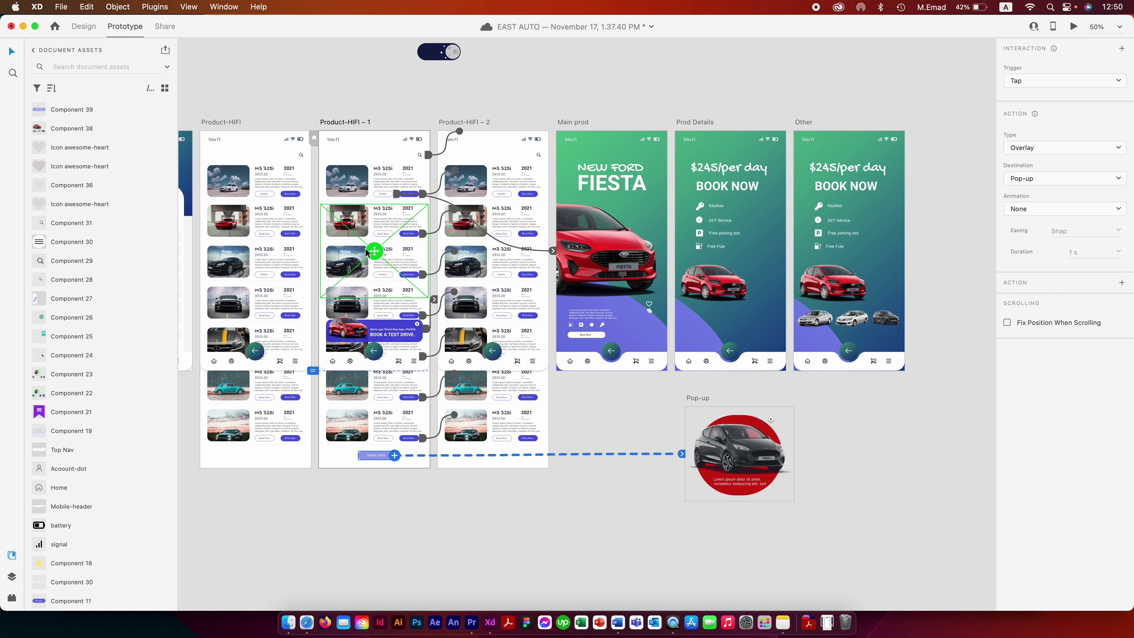
left_click_drag(374, 252, 373, 241)
mouse_move(374, 220)
left_mouse_down()
mouse_move(375, 194)
mouse_move(381, 271)
mouse_move(378, 244)
left_mouse_up()
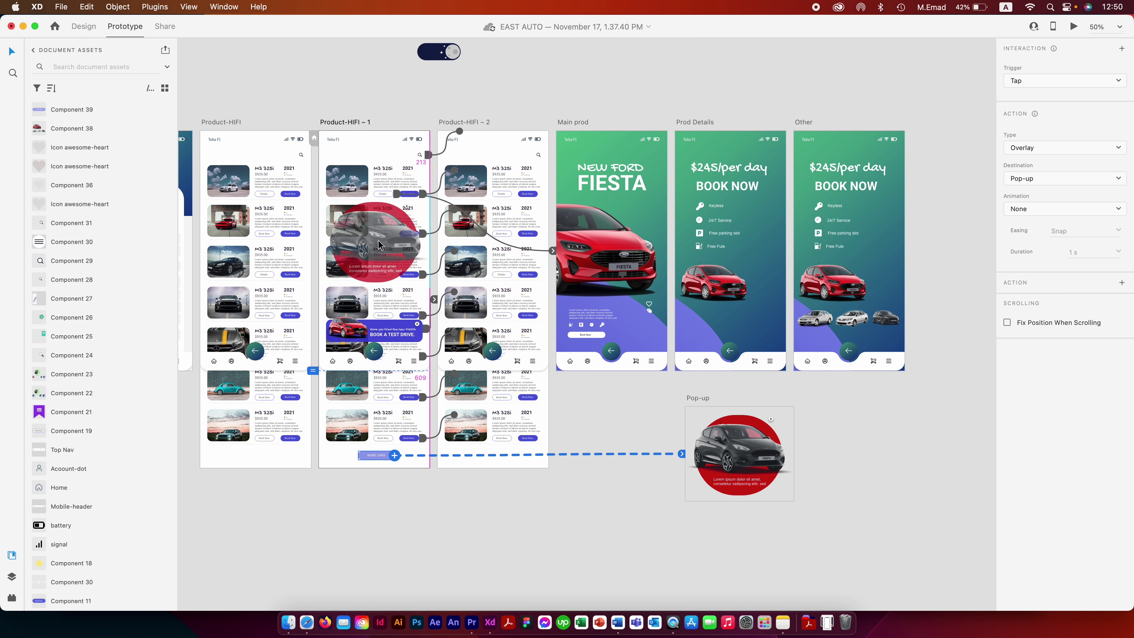
left_click_drag(379, 243, 377, 240)
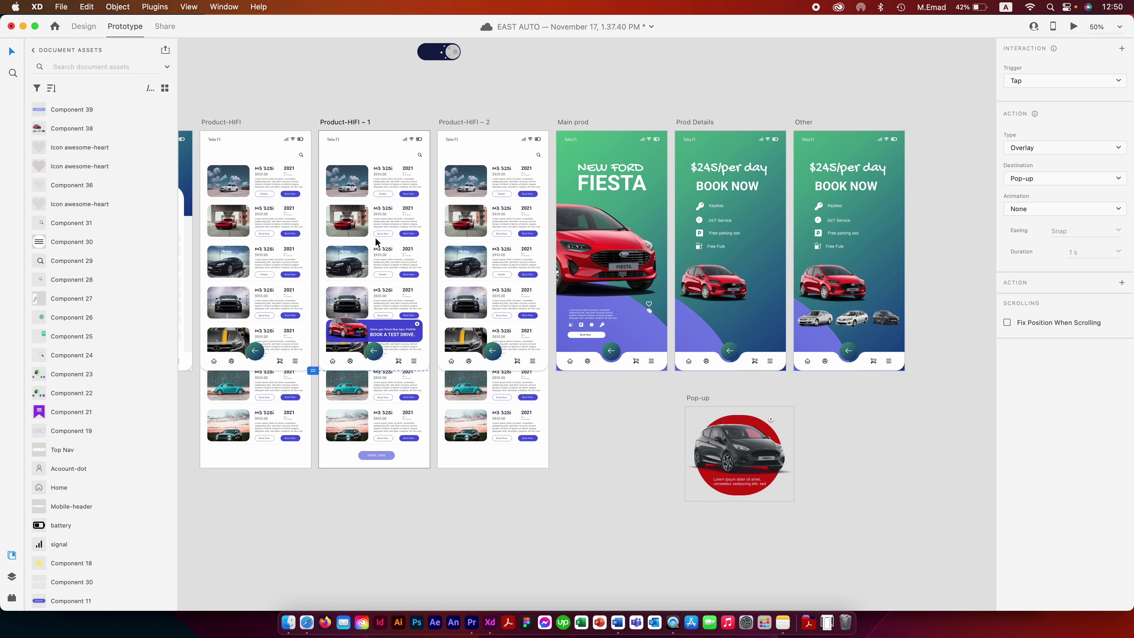
scroll(375, 242, "up", 3)
left_click(362, 223)
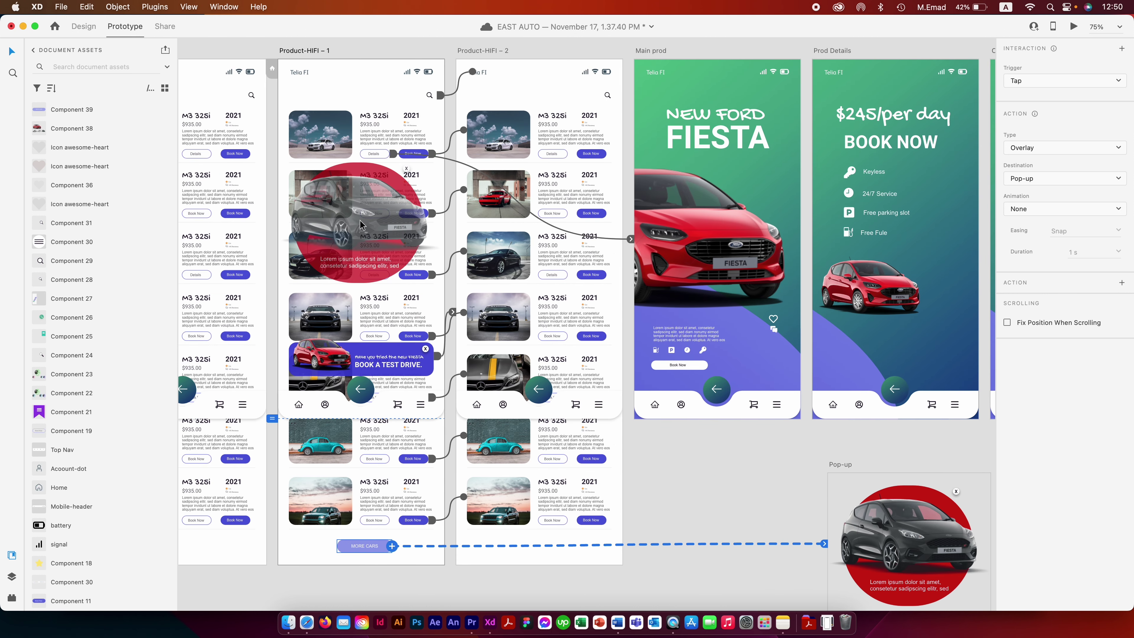
mouse_move(361, 220)
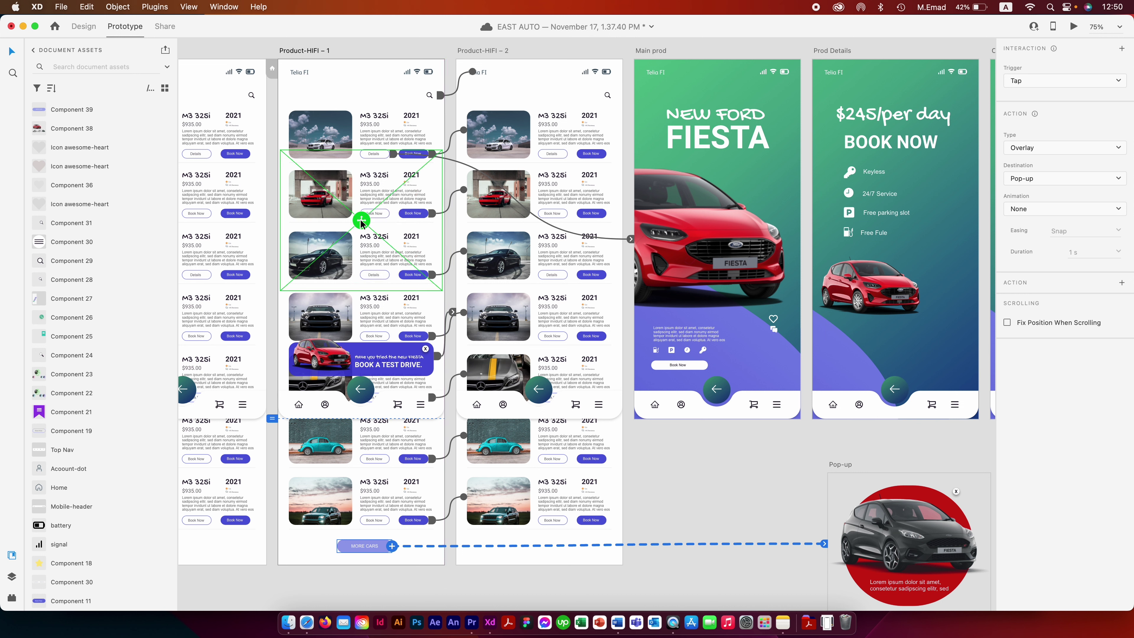
- Preview Product-HIFI – 1, opening and dismissing the Fiesta pop-up twice, then close Preview
left_click(310, 52)
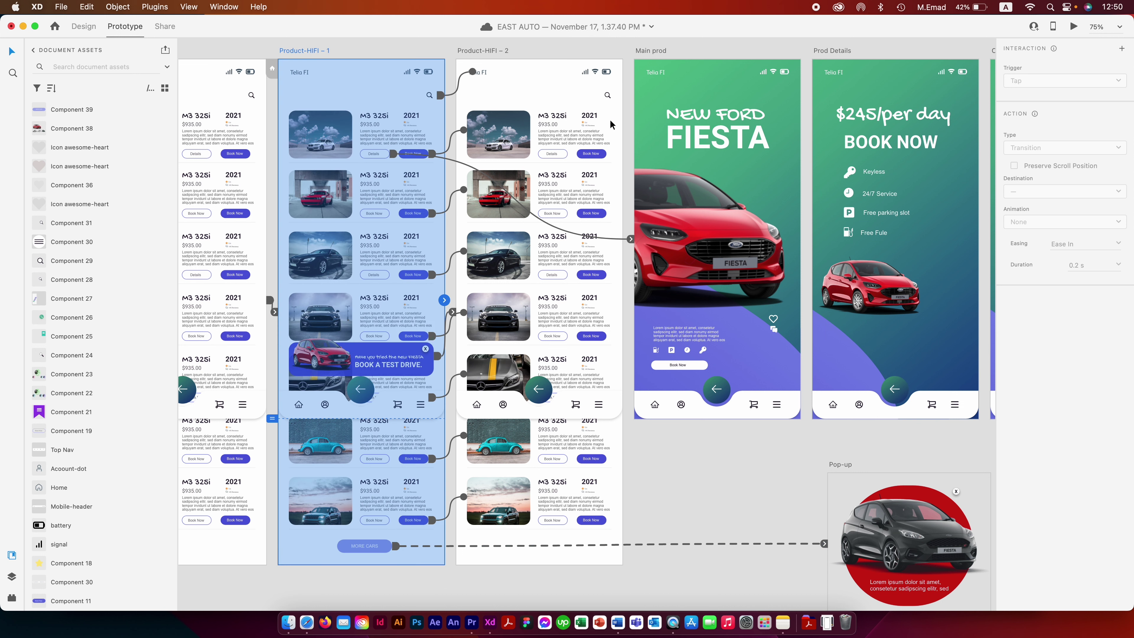
left_click(1073, 26)
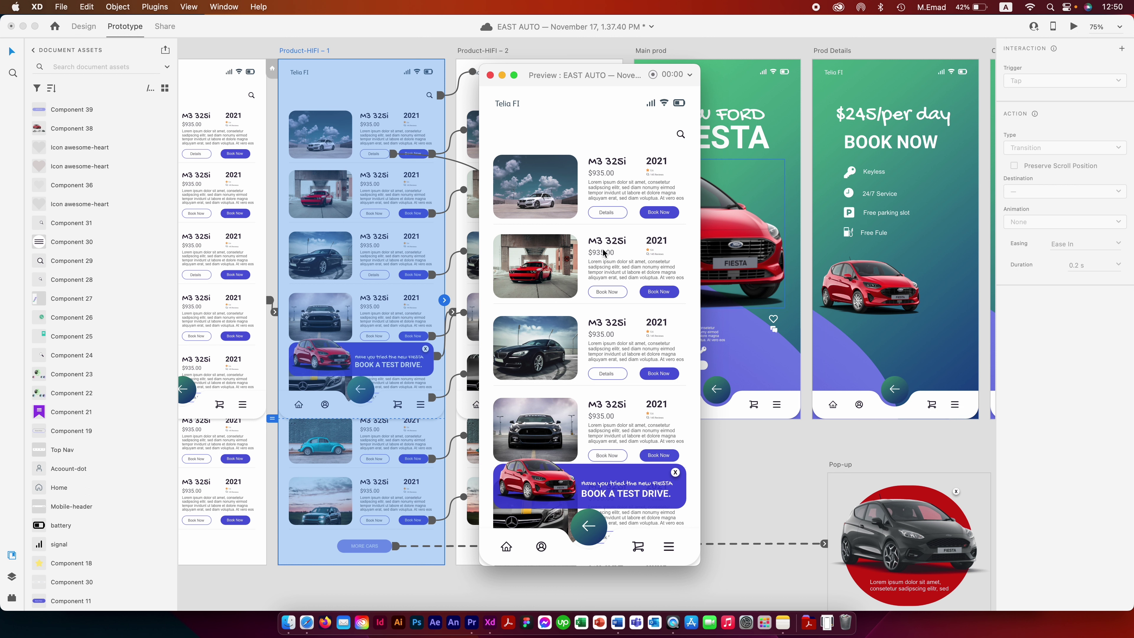
scroll(589, 356, "down", 5)
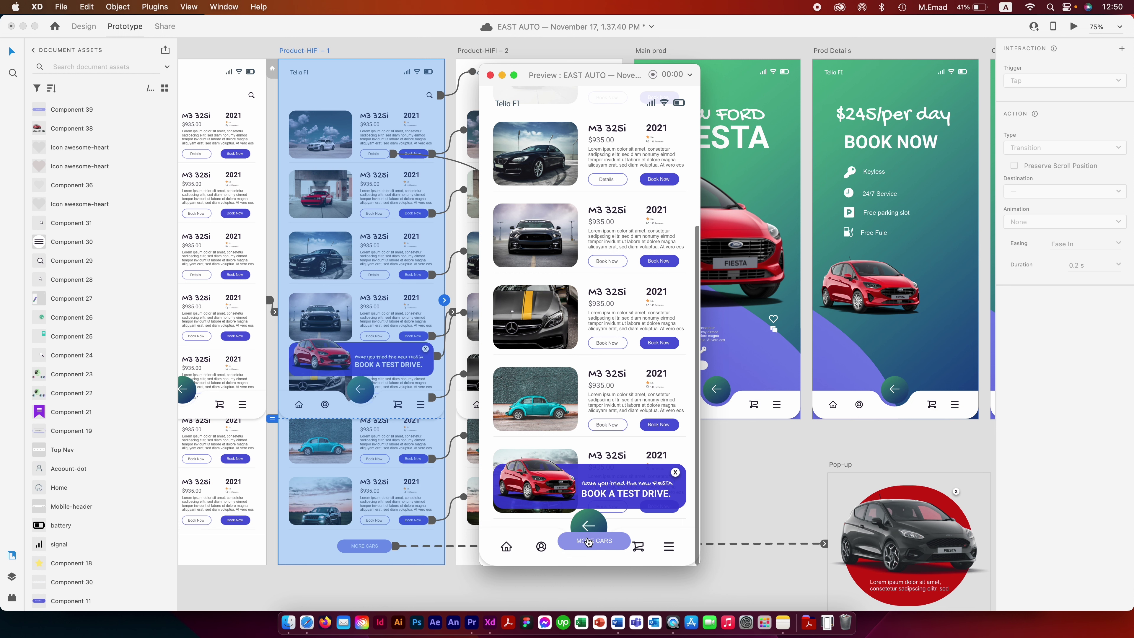
left_click(590, 546)
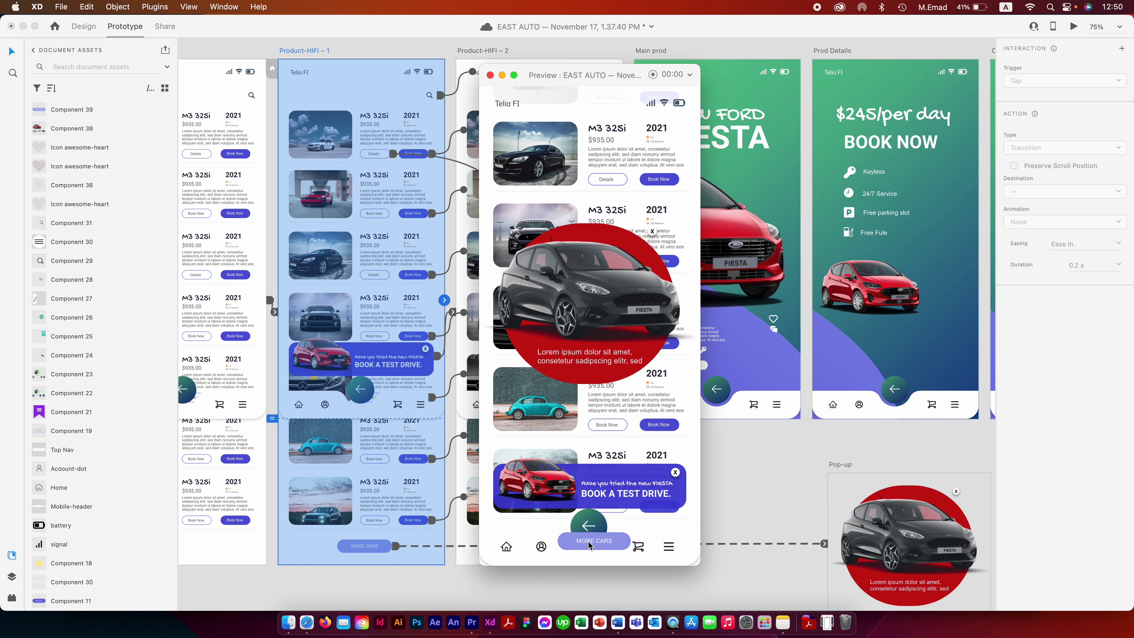
left_click(653, 232)
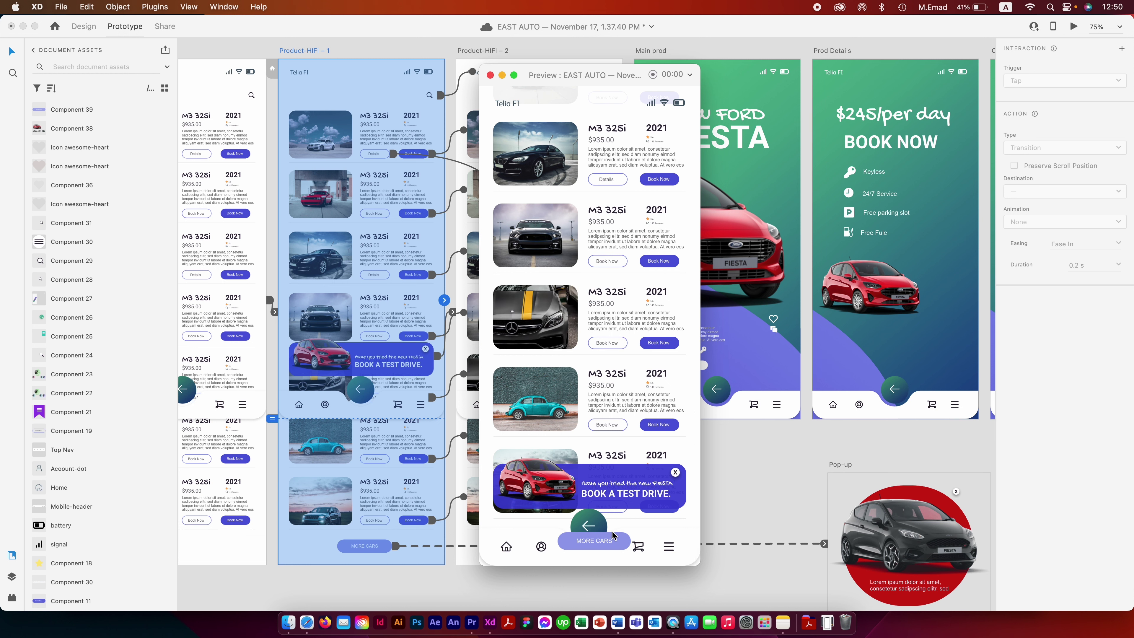
left_click(612, 543)
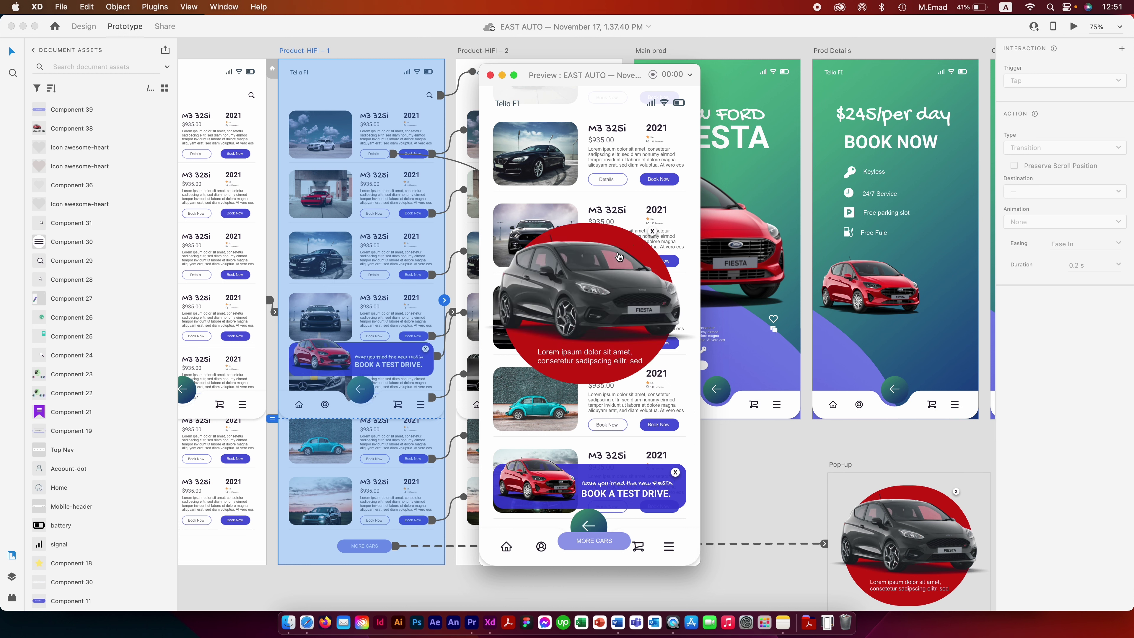
left_click(653, 232)
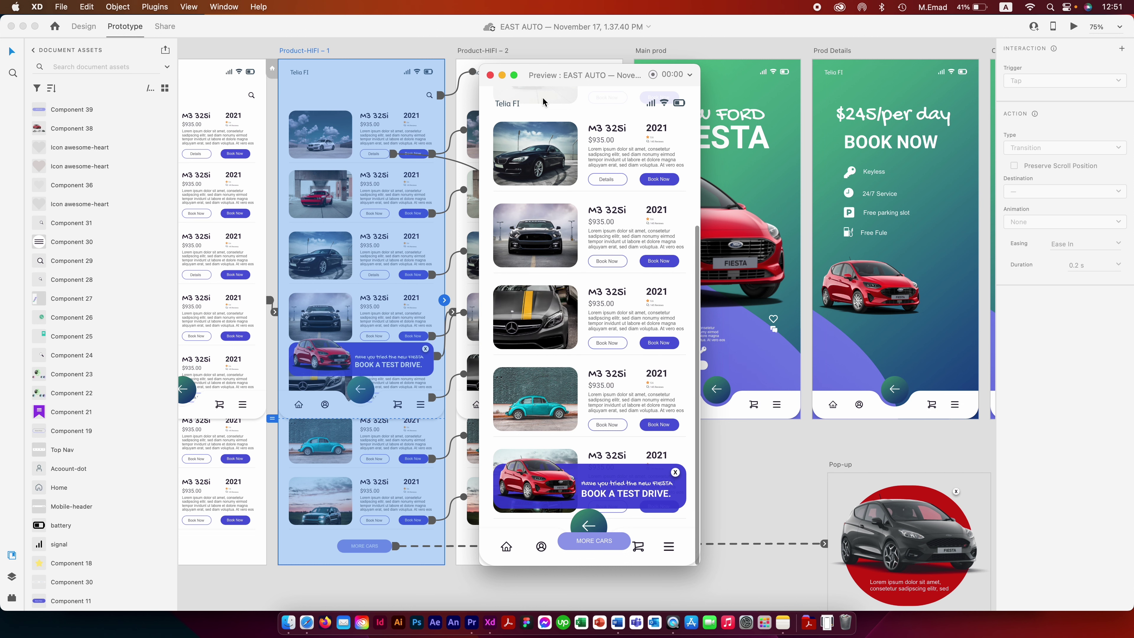
left_click(489, 74)
key("super+minus")
key("super+minus")
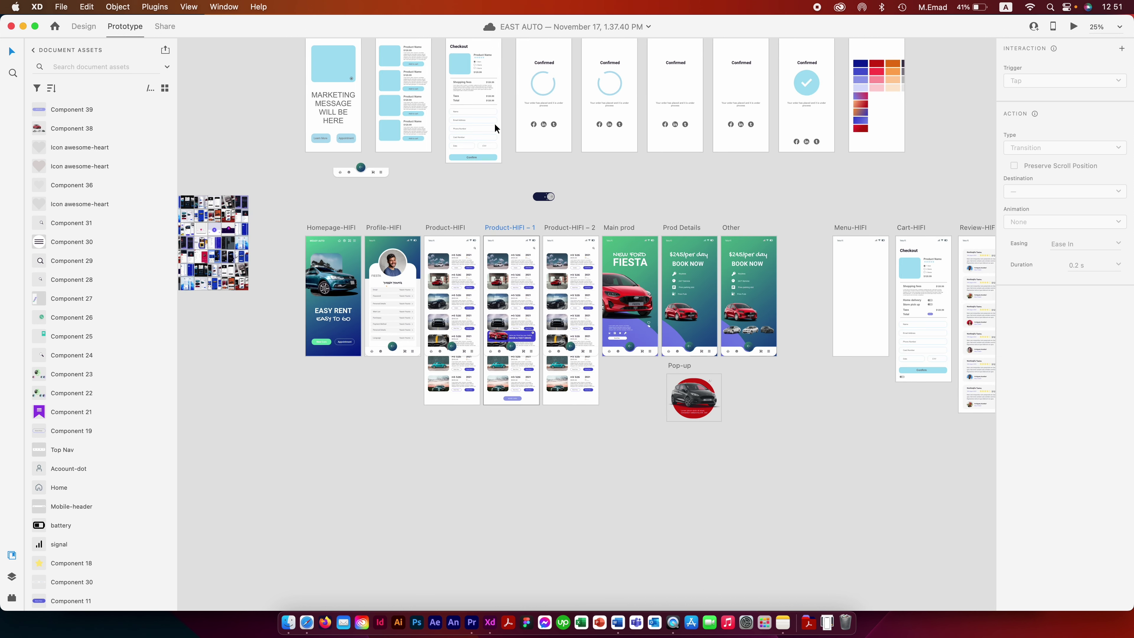
- Stretch the Pop-up artboard's bottom edge down well below the Fiesta badge
key("super+plus")
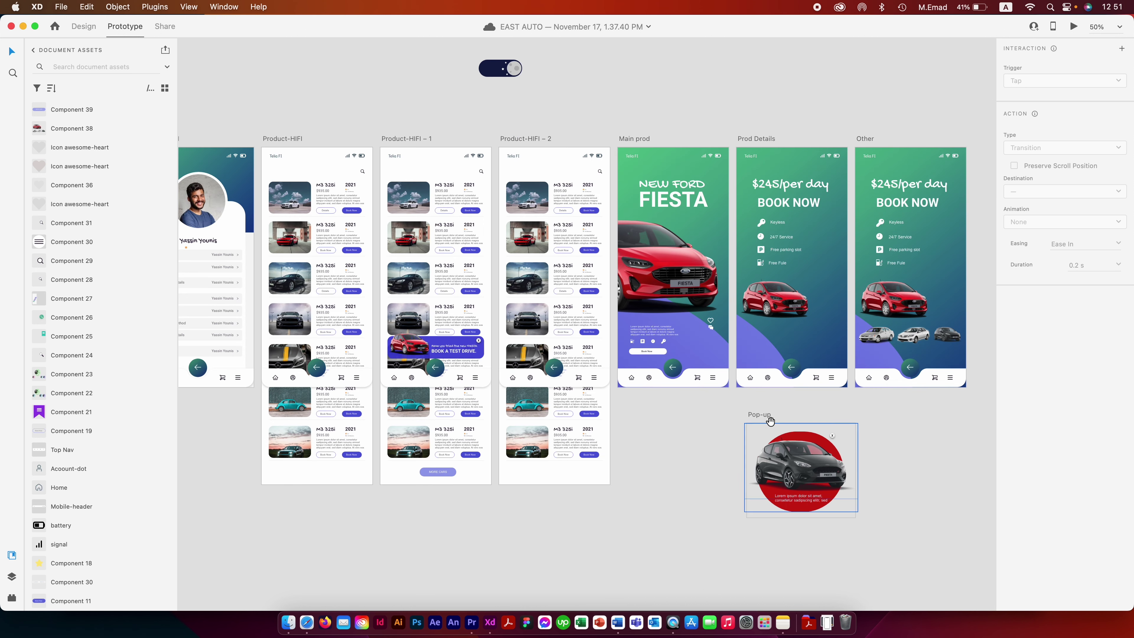
scroll(750, 425, "right", 5)
left_click(569, 336)
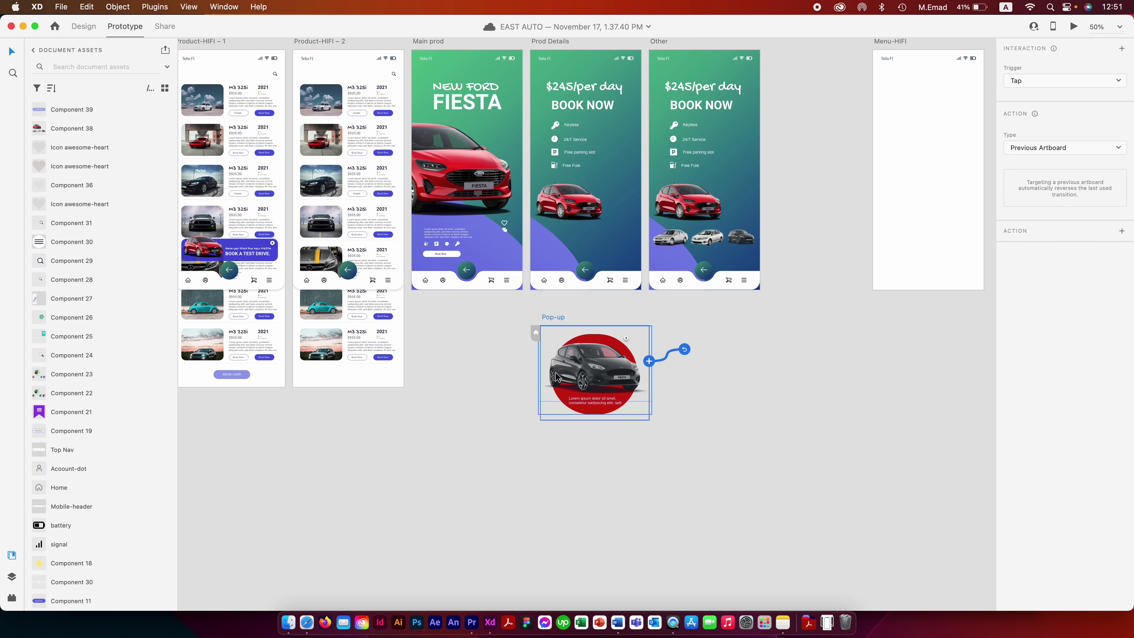
key("super+1")
mouse_move(595, 420)
left_mouse_down()
mouse_move(596, 543)
mouse_move(596, 519)
left_mouse_up()
left_click(668, 342)
- Move the Fiesta car and circle group lower in the Pop-up artboard
left_click_drag(666, 324, 532, 452)
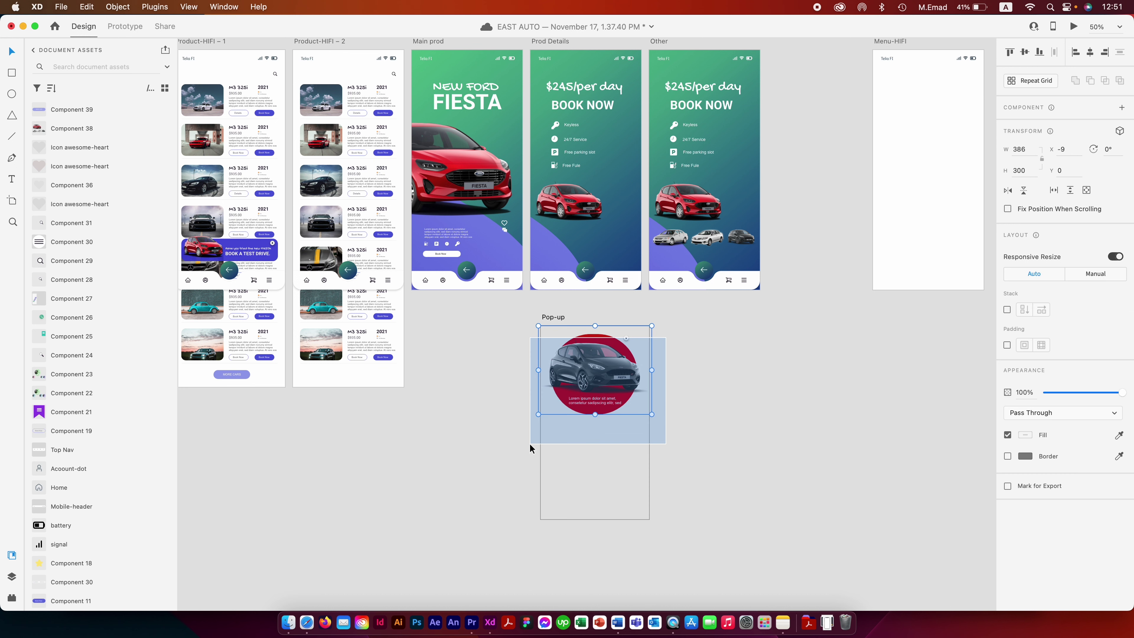
left_click_drag(597, 371, 594, 418)
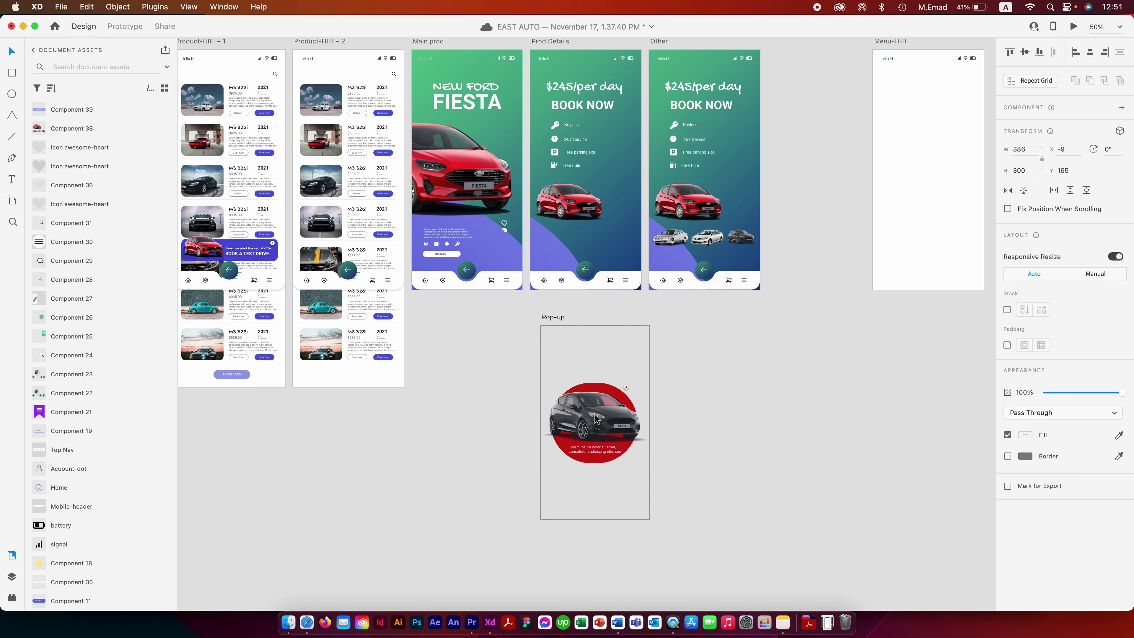
left_click(714, 403)
- Draw a 350 × 646 rectangle filling the Pop-up artboard and send it behind the badge
left_click(12, 73)
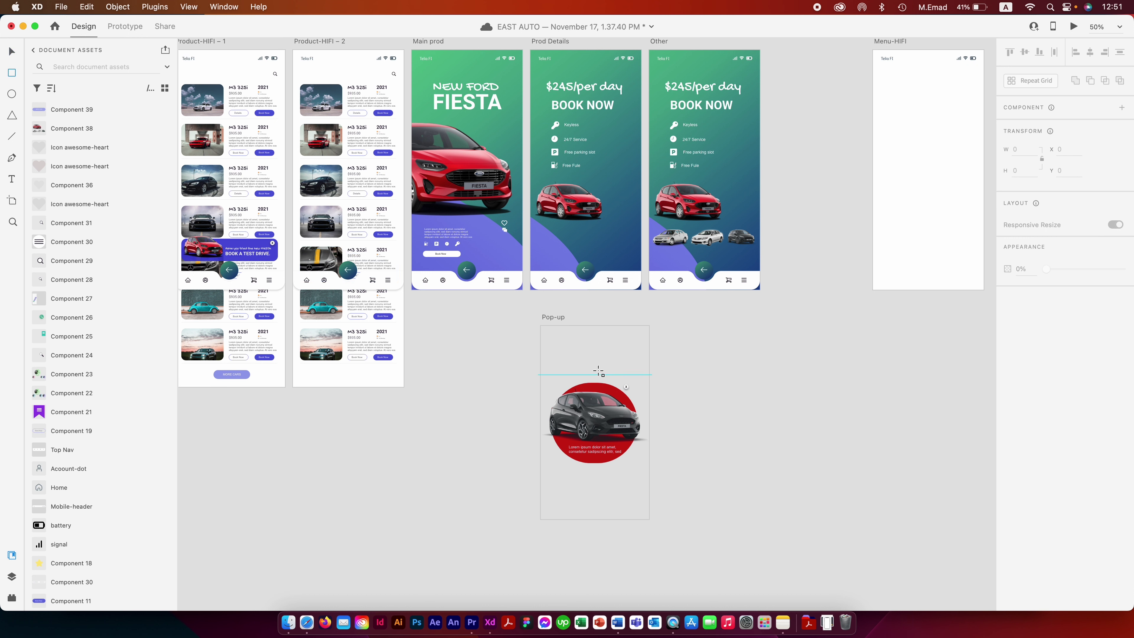
left_click_drag(544, 329, 649, 518)
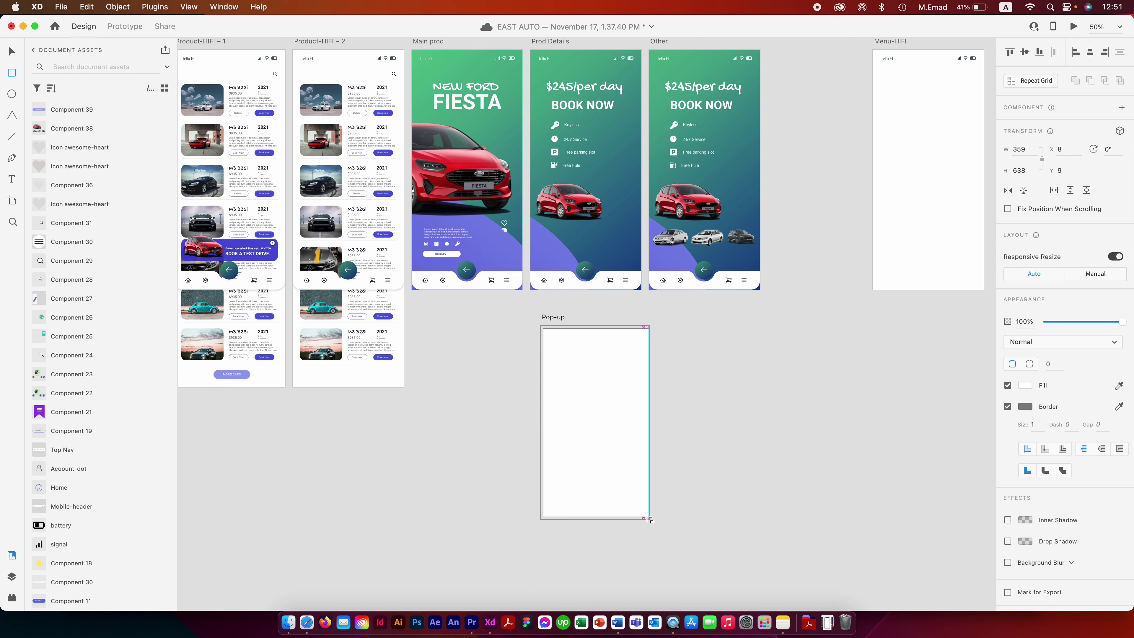
left_click_drag(650, 518, 646, 515)
key("super+shift+bracketleft")
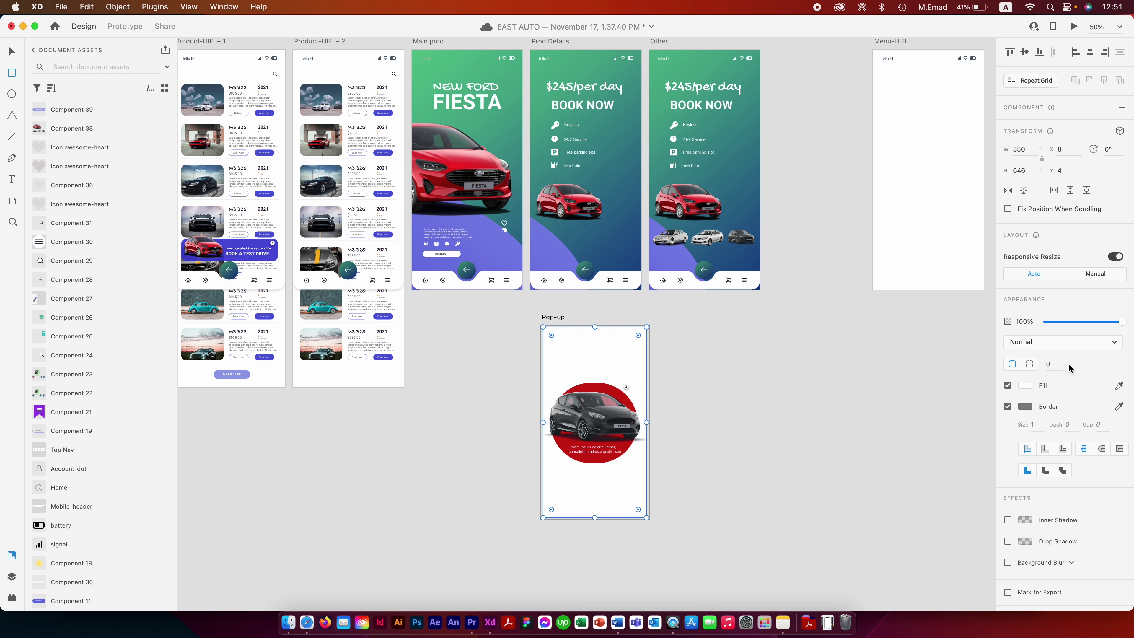
- Give the backdrop rectangle a dark purple fill at 50% opacity with no border
left_click(1007, 406)
left_click(1024, 386)
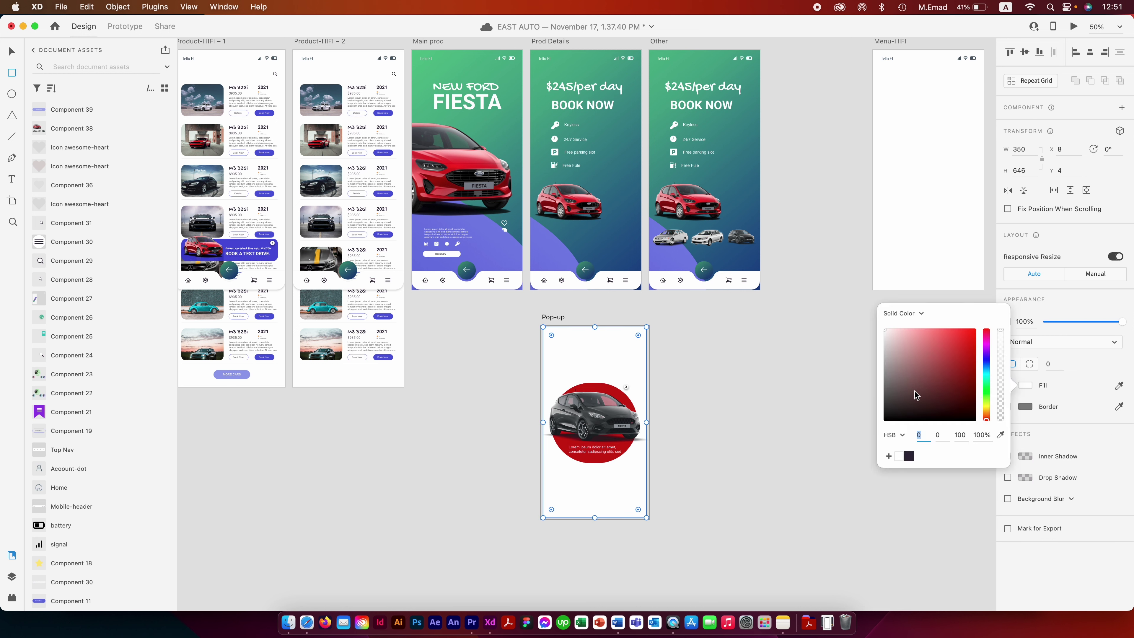
left_click(909, 456)
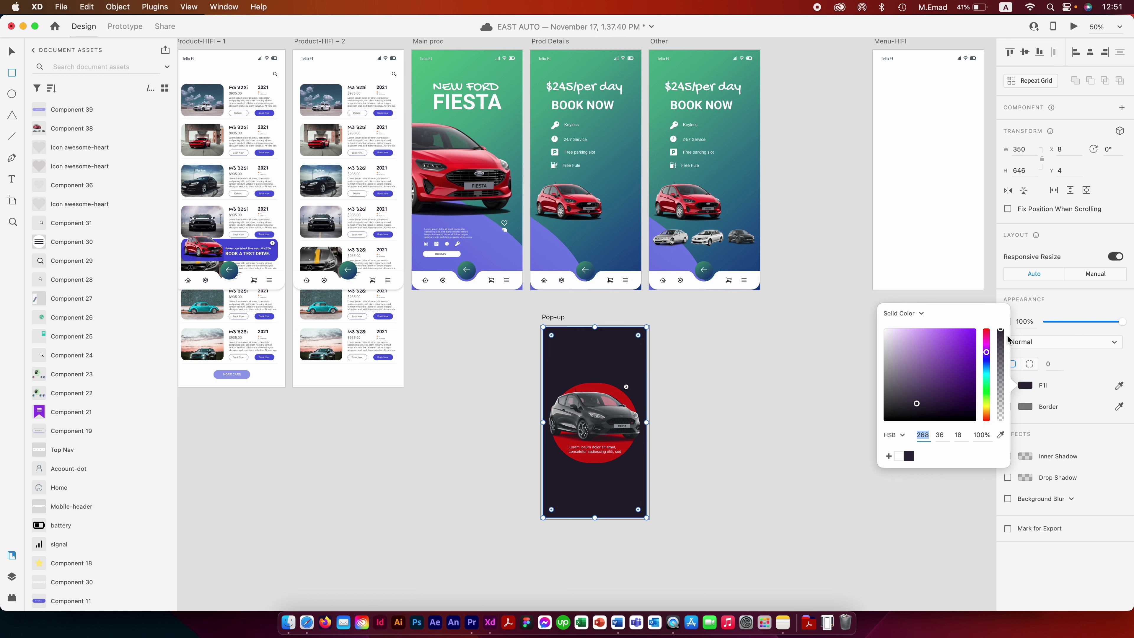
left_click_drag(1123, 325, 1092, 328)
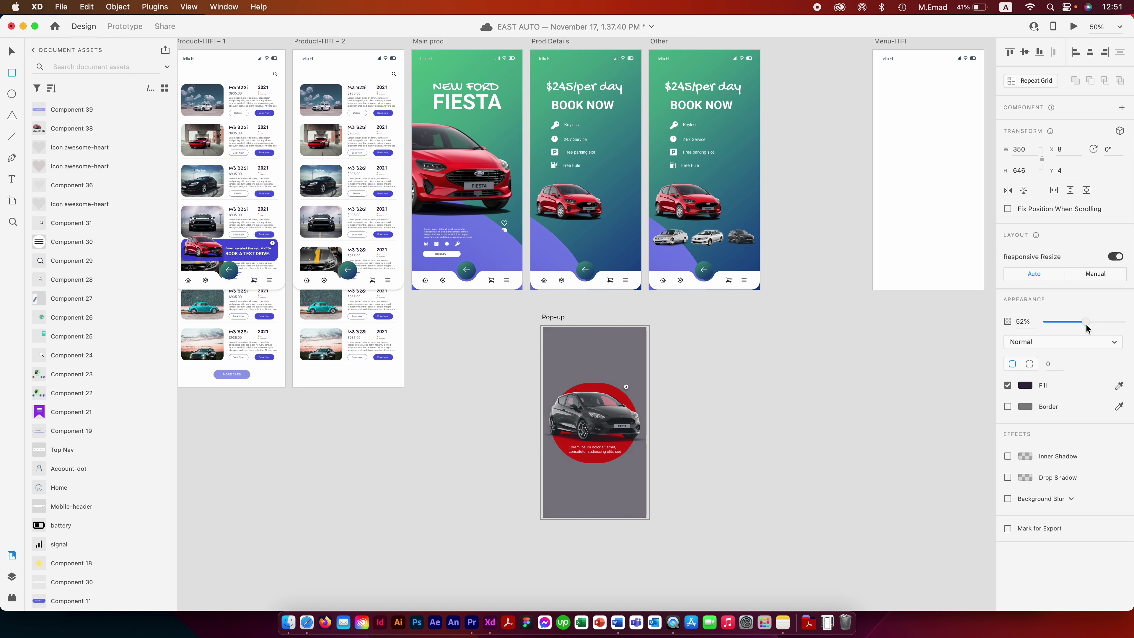
left_click_drag(1085, 328, 1084, 327)
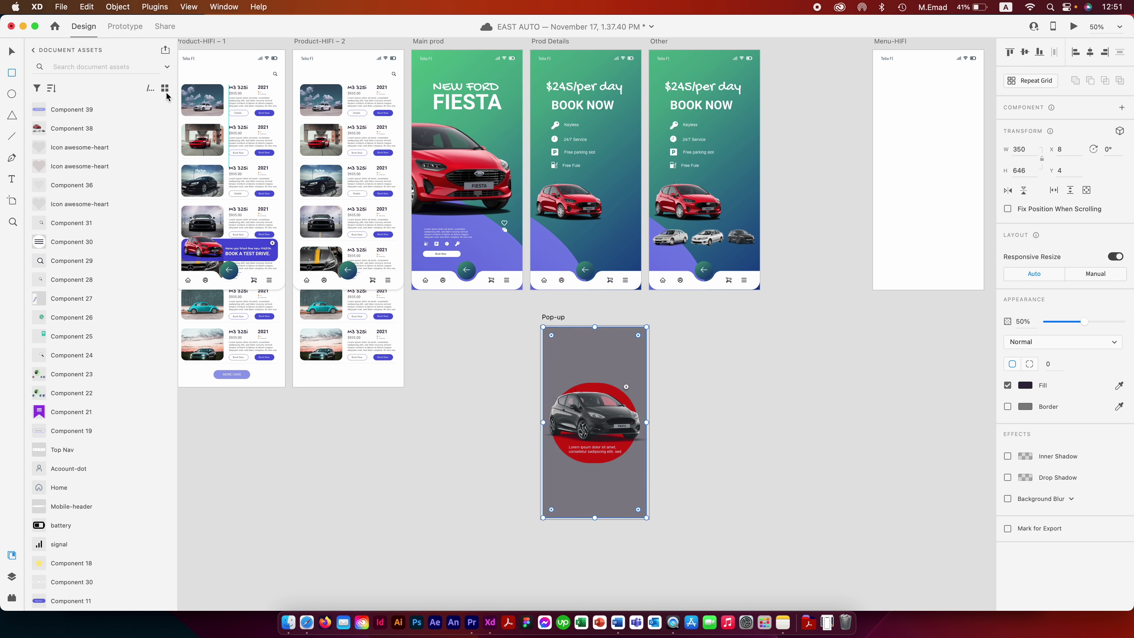
left_click(456, 375)
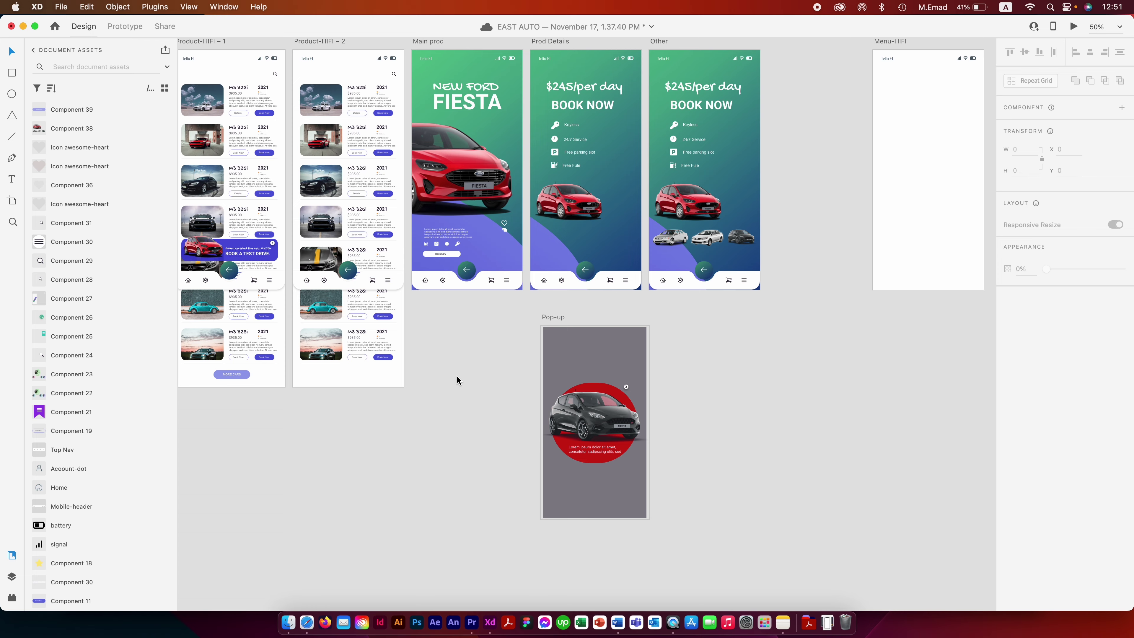
key("super+minus")
left_click_drag(456, 374, 529, 419)
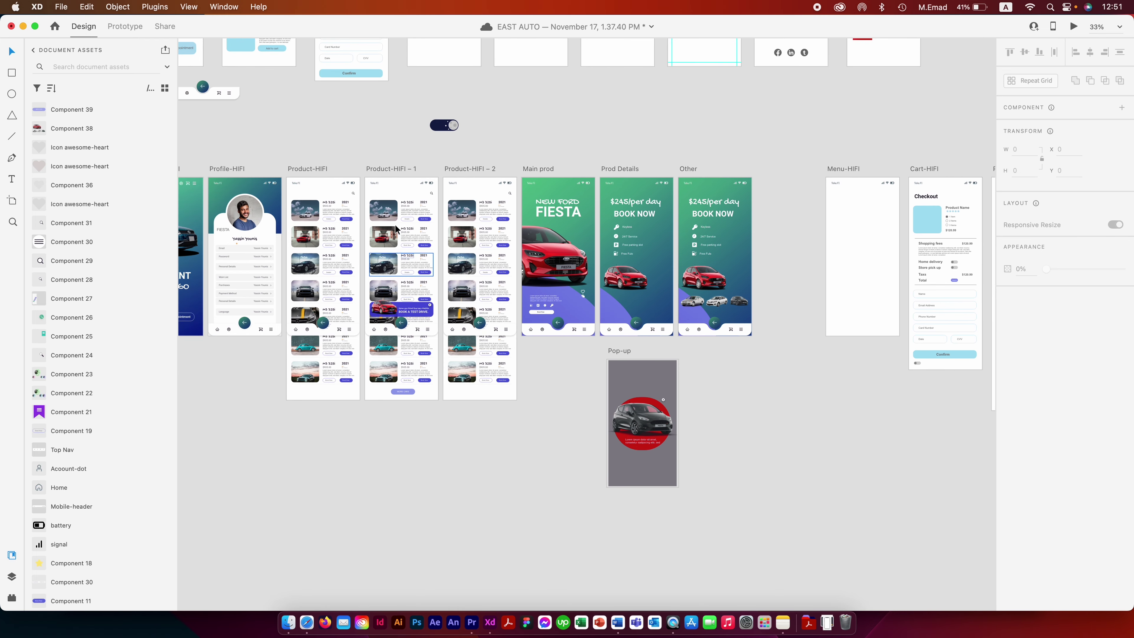
left_click(374, 170)
left_click(1074, 27)
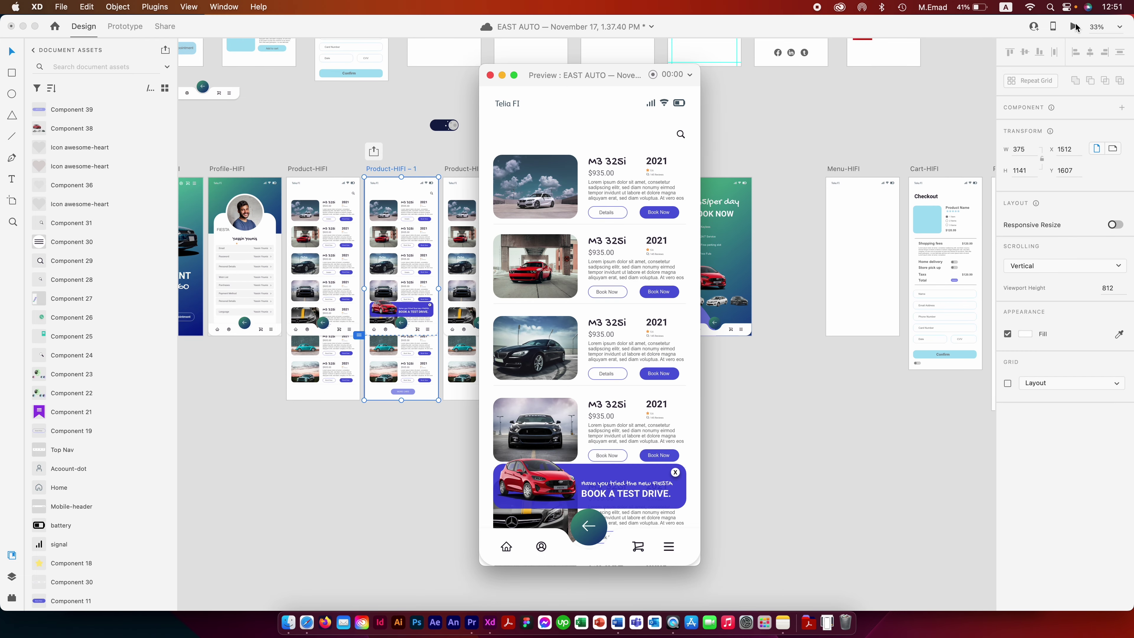
scroll(622, 404, "down", 5)
scroll(622, 407, "down", 1)
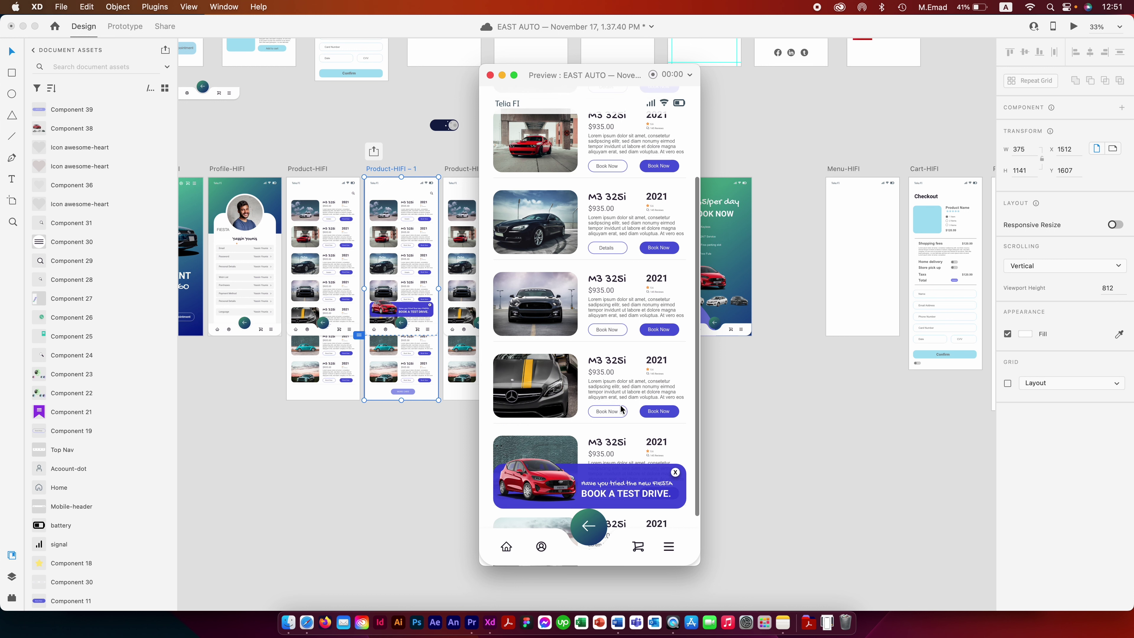
scroll(621, 408, "down", 3)
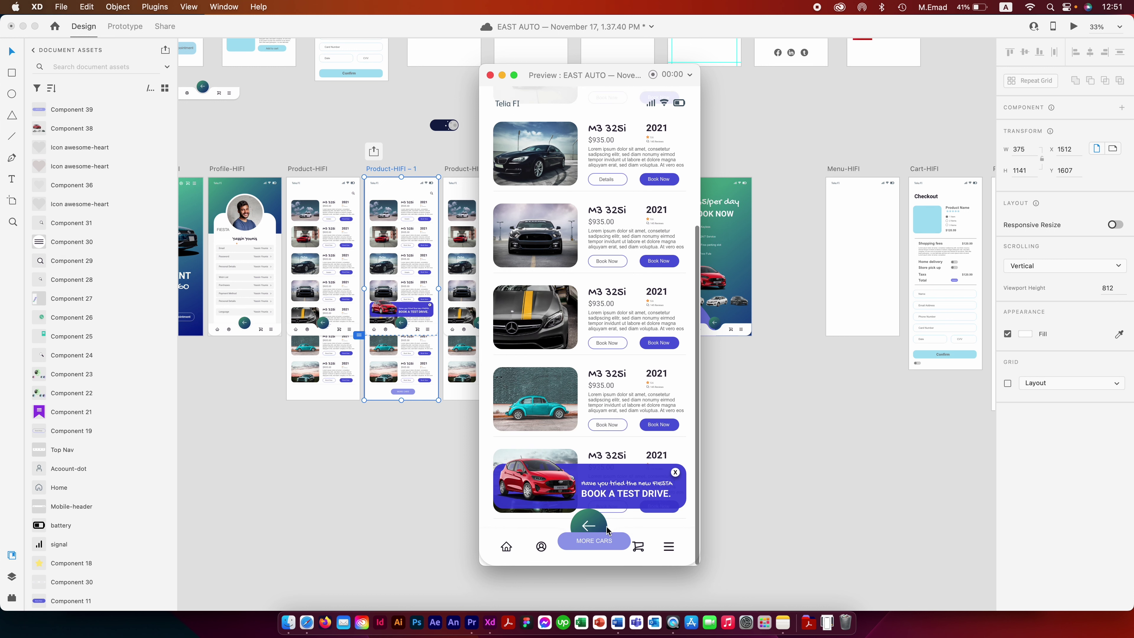
left_click(601, 543)
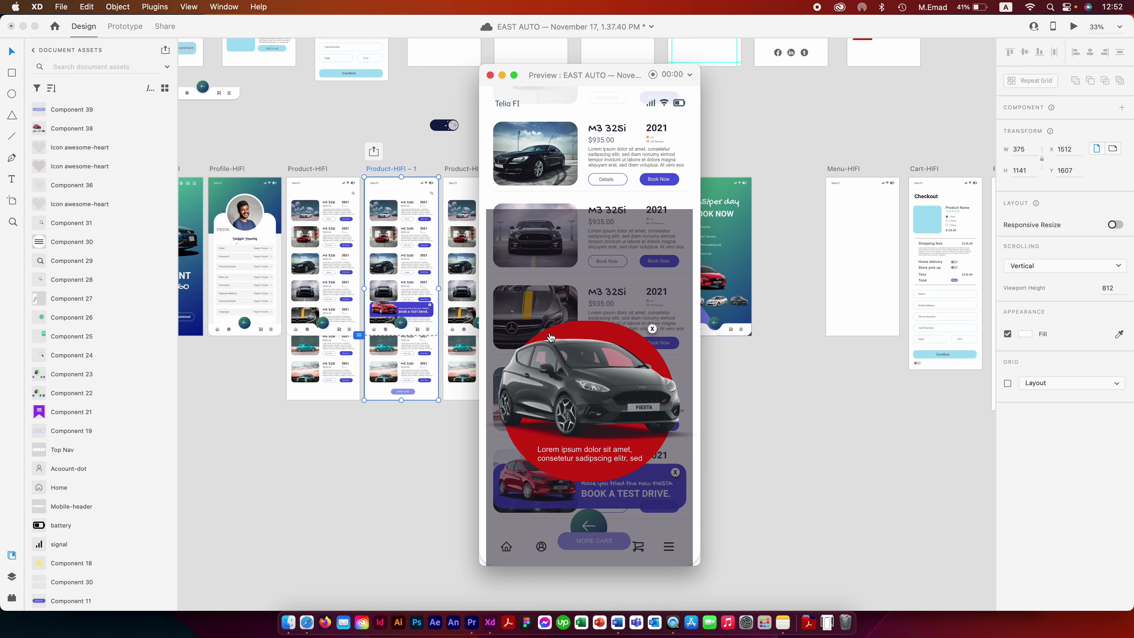
left_click(490, 76)
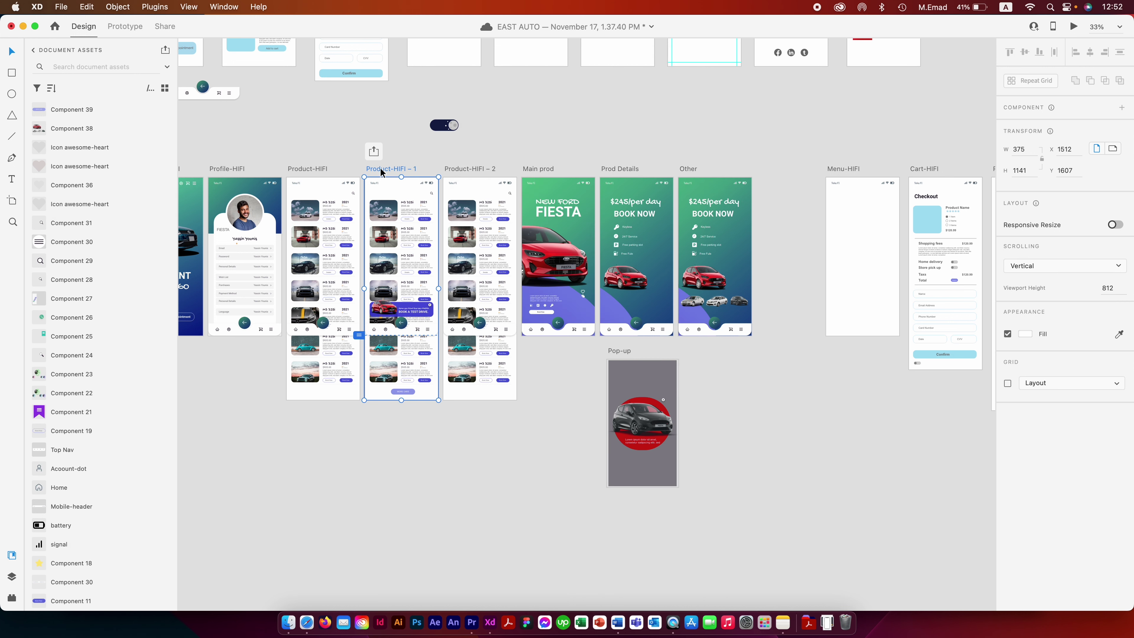
- Inspect the MORE CARS button's interaction that opens the Pop-up as an overlay
left_click(134, 29)
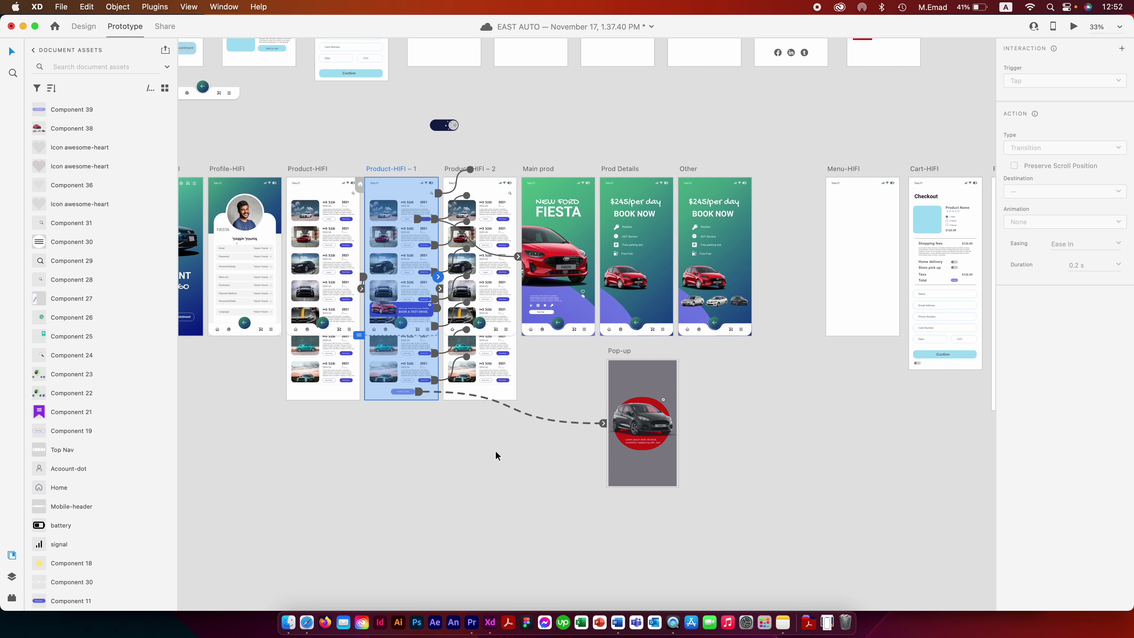
scroll(441, 429, "up", 3)
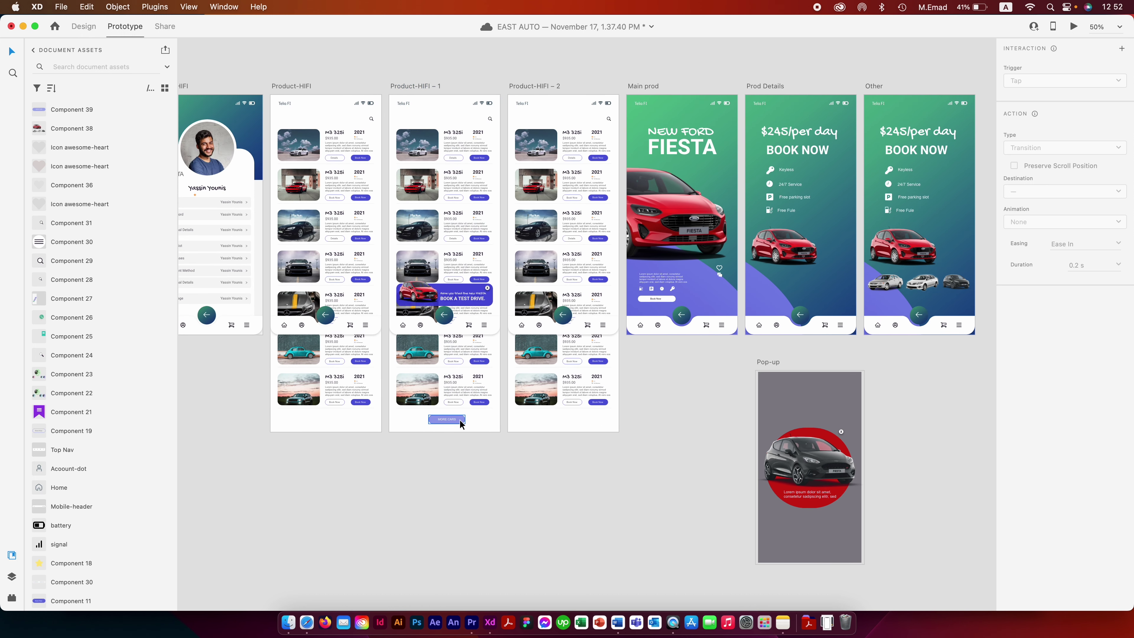
left_click(460, 421)
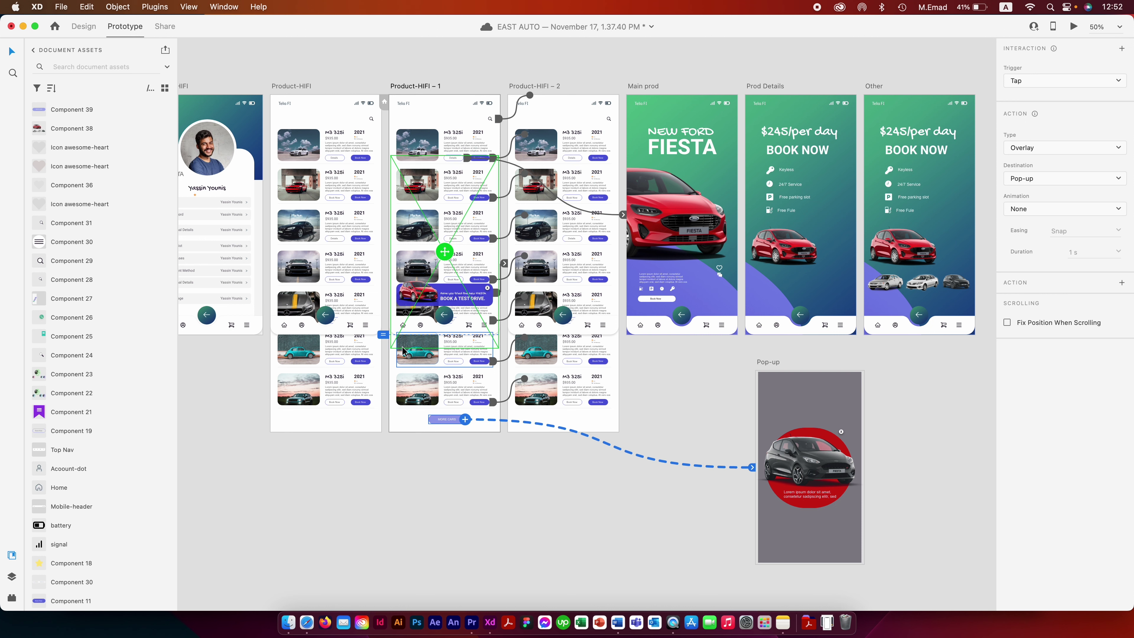
scroll(473, 326, "up", 3)
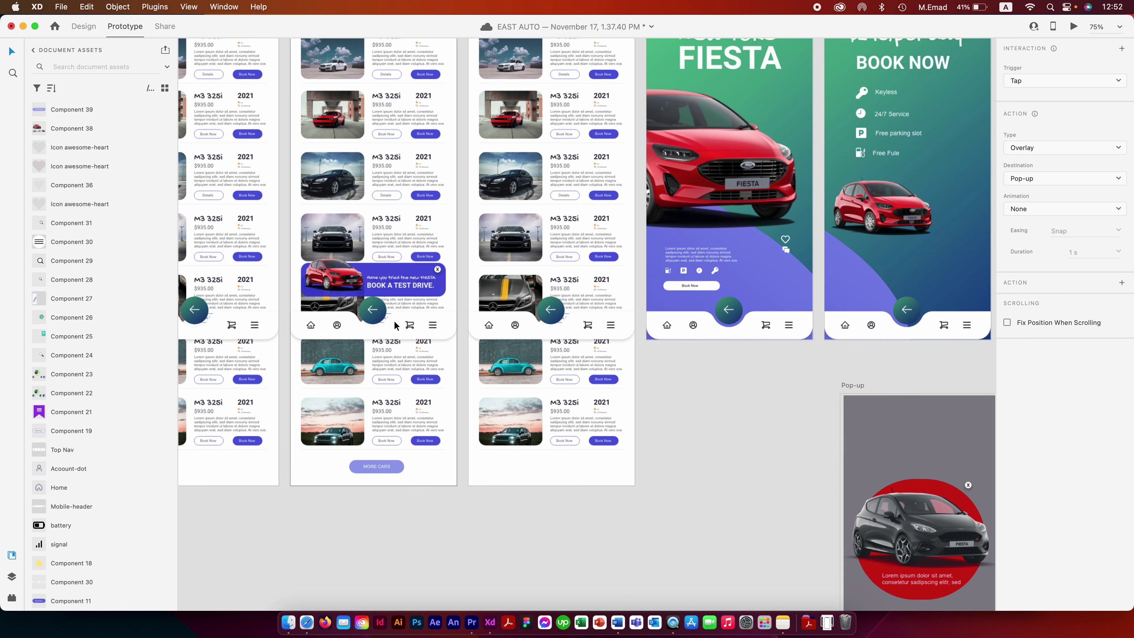
scroll(474, 327, "left", 3)
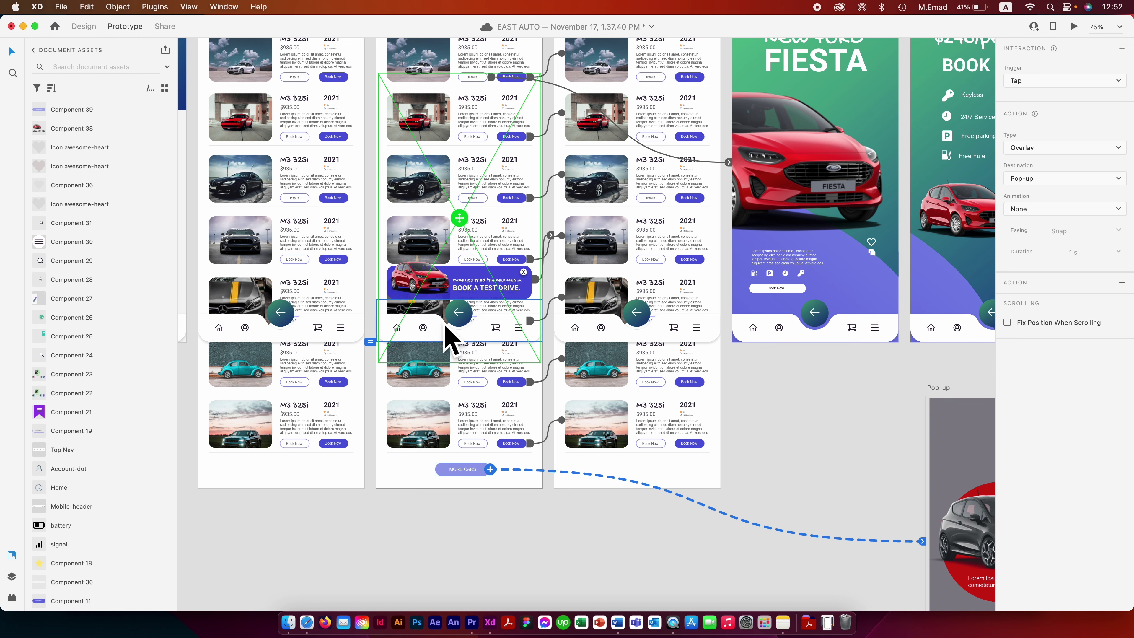
- Pan across the artboards, zoom out, and select the Product-HIFI – 1 artboard
left_click_drag(518, 267, 564, 373)
scroll(548, 351, "down", 3)
scroll(548, 351, "right", 3)
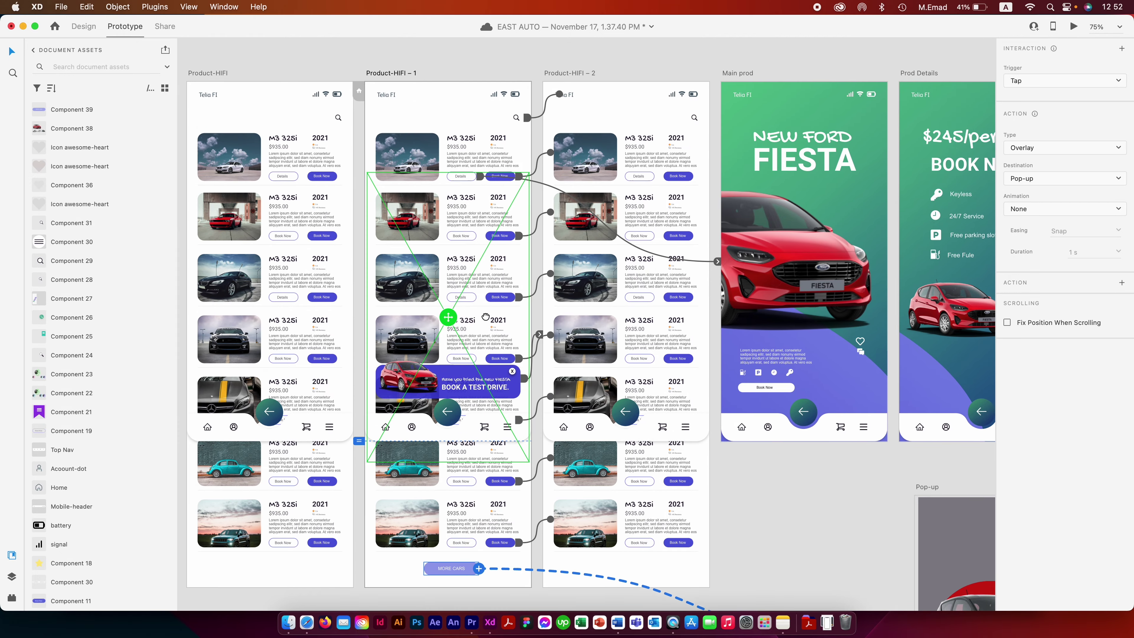
mouse_move(391, 242)
left_mouse_down()
mouse_move(442, 322)
mouse_move(451, 256)
left_mouse_up()
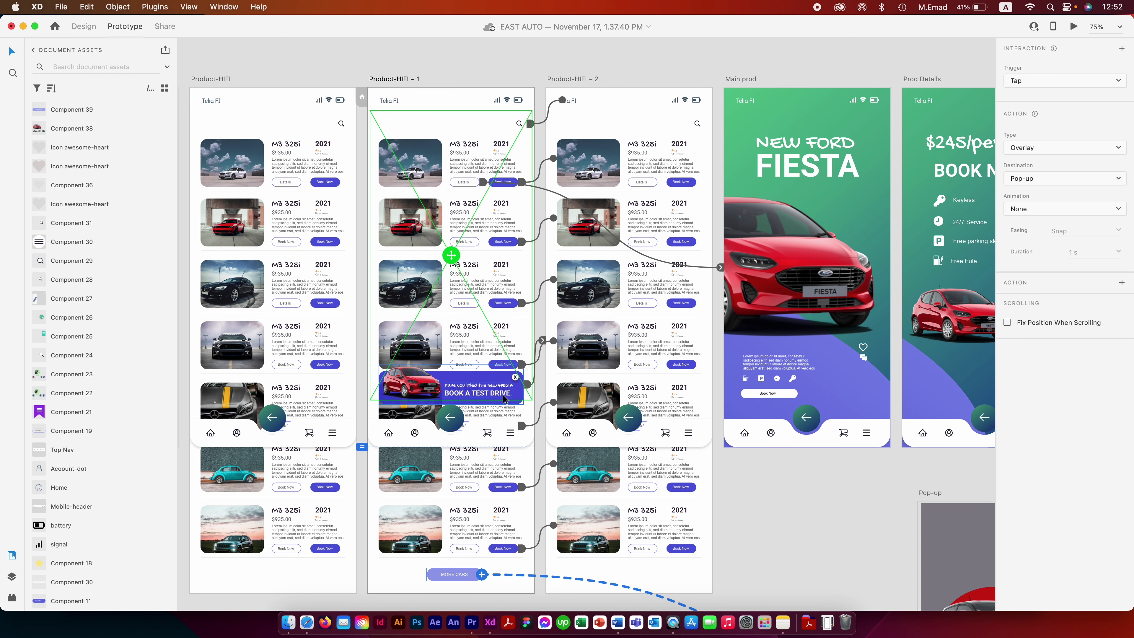
key("super+minus")
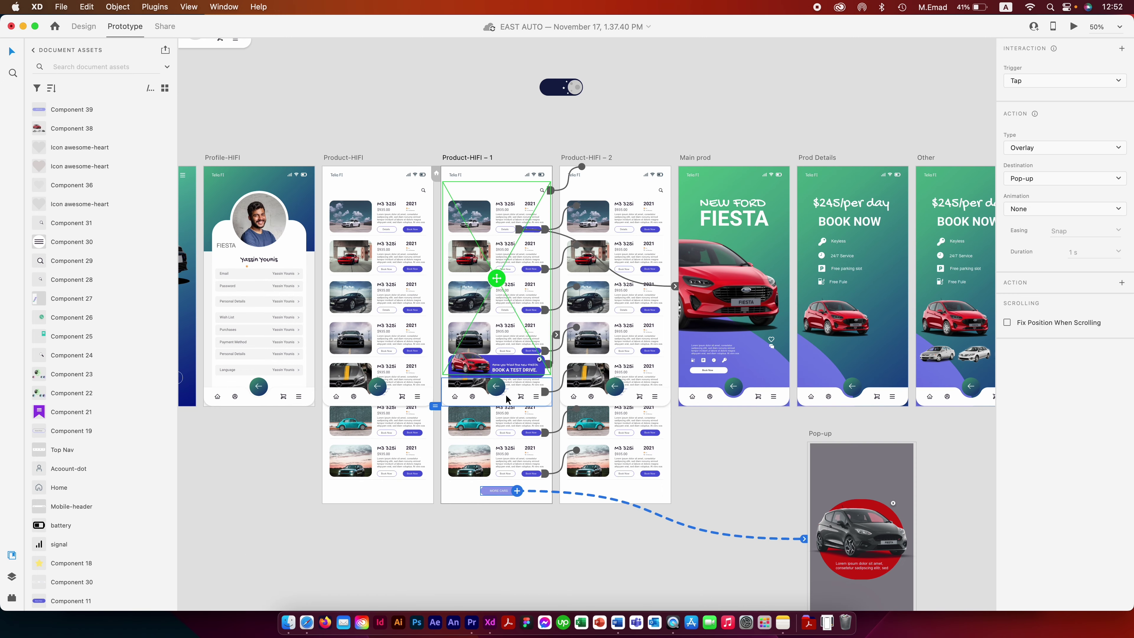
left_click(482, 159)
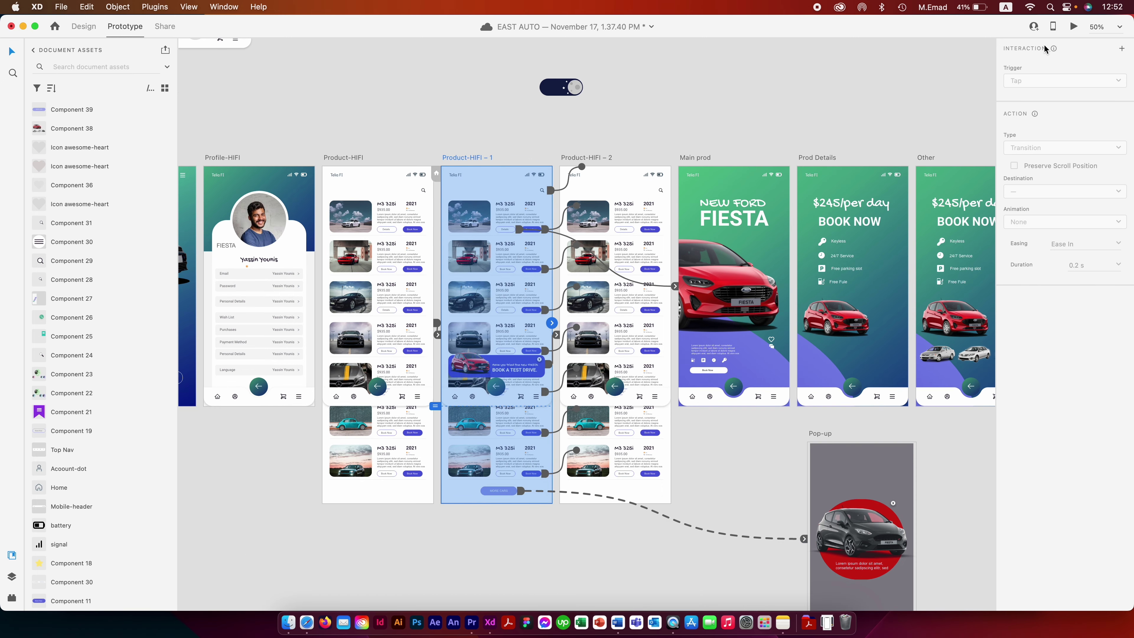
left_click(1075, 28)
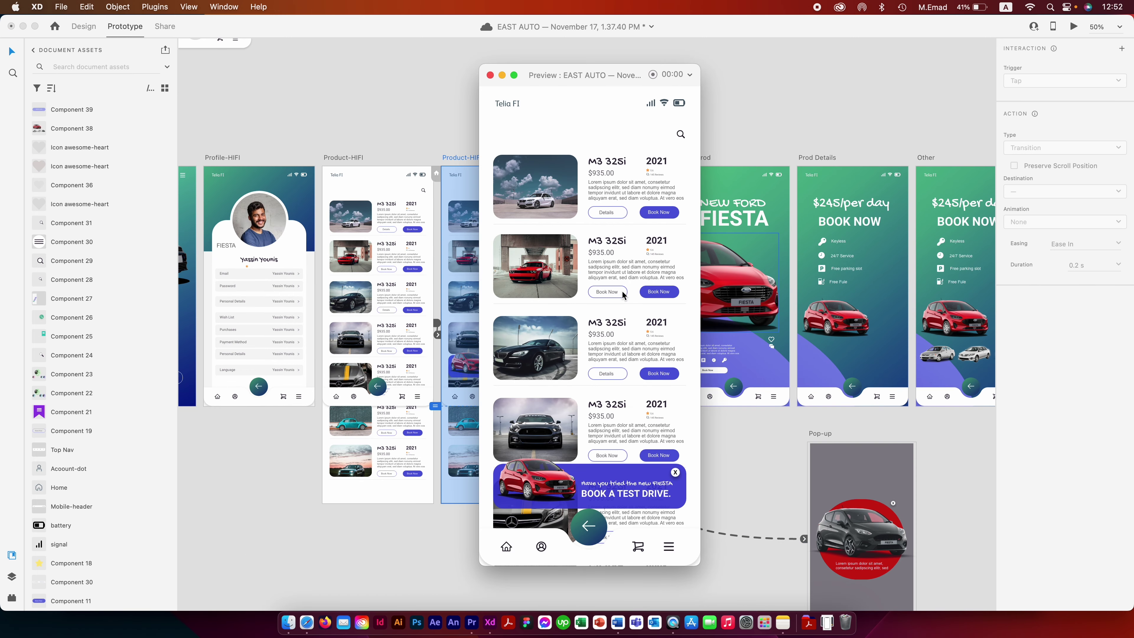
scroll(627, 335, "down", 2)
scroll(626, 336, "down", 2)
scroll(627, 336, "down", 1)
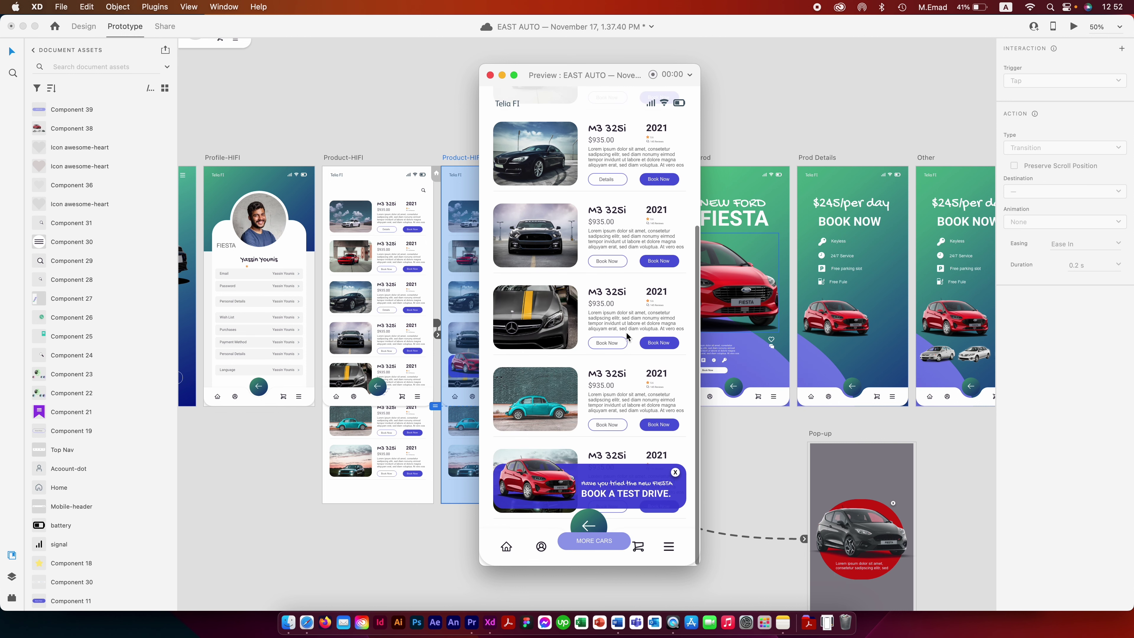
left_click(613, 542)
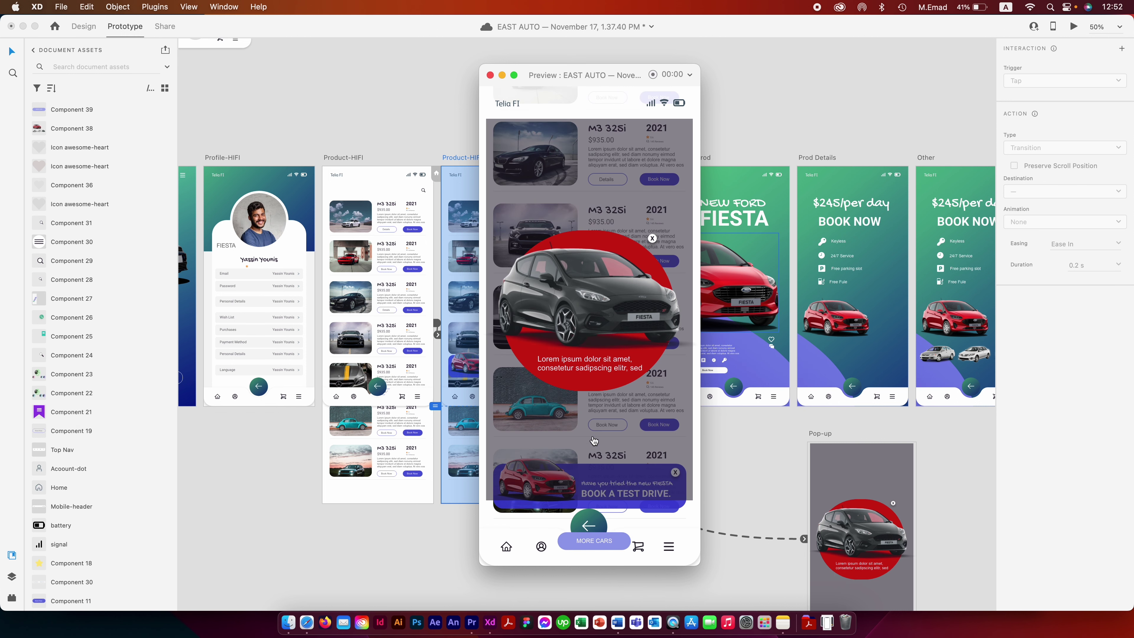
left_click(652, 239)
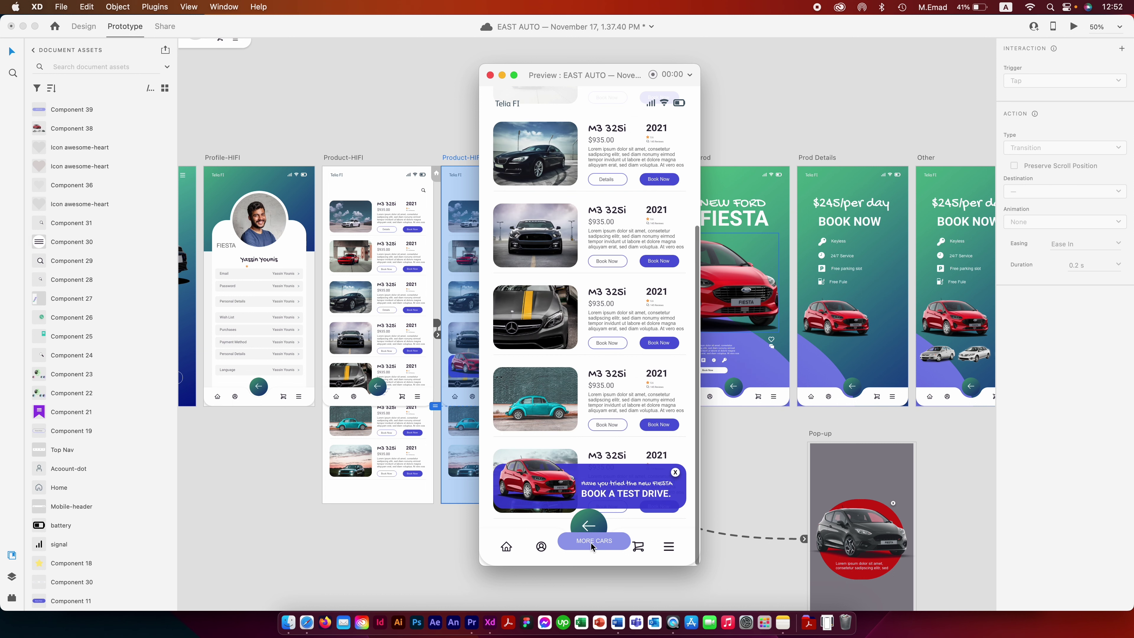
left_click(591, 545)
left_click(652, 238)
left_click(490, 74)
- Move the pop-up's close X up-right to X 314, Y 133, above the red Fiesta circle
left_click(924, 474)
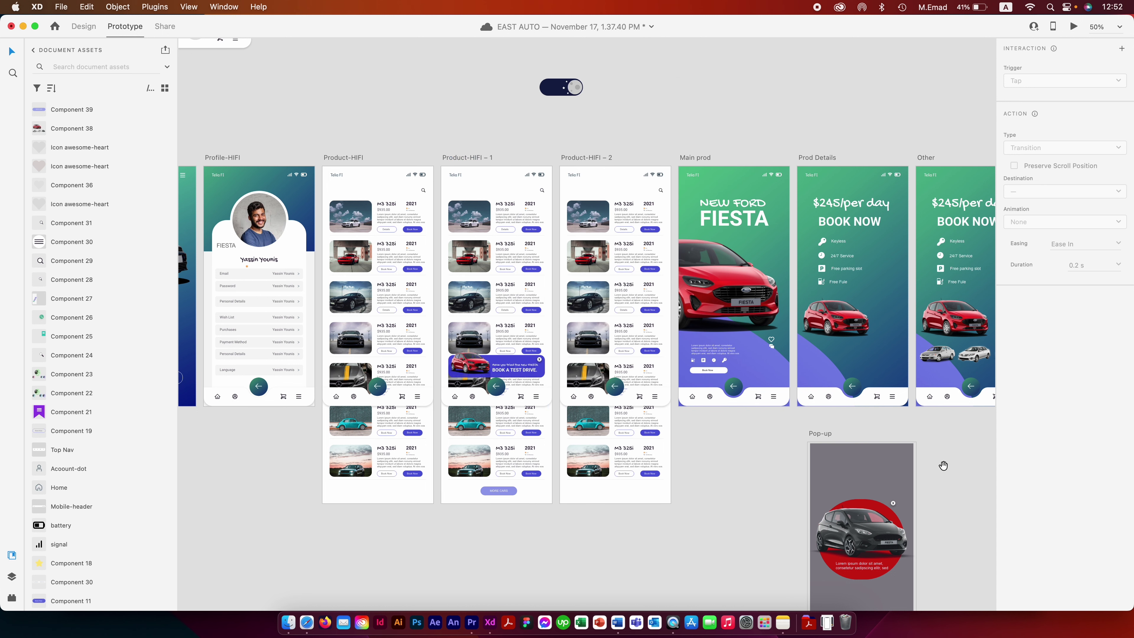
left_click_drag(923, 474, 789, 430)
left_click(761, 461)
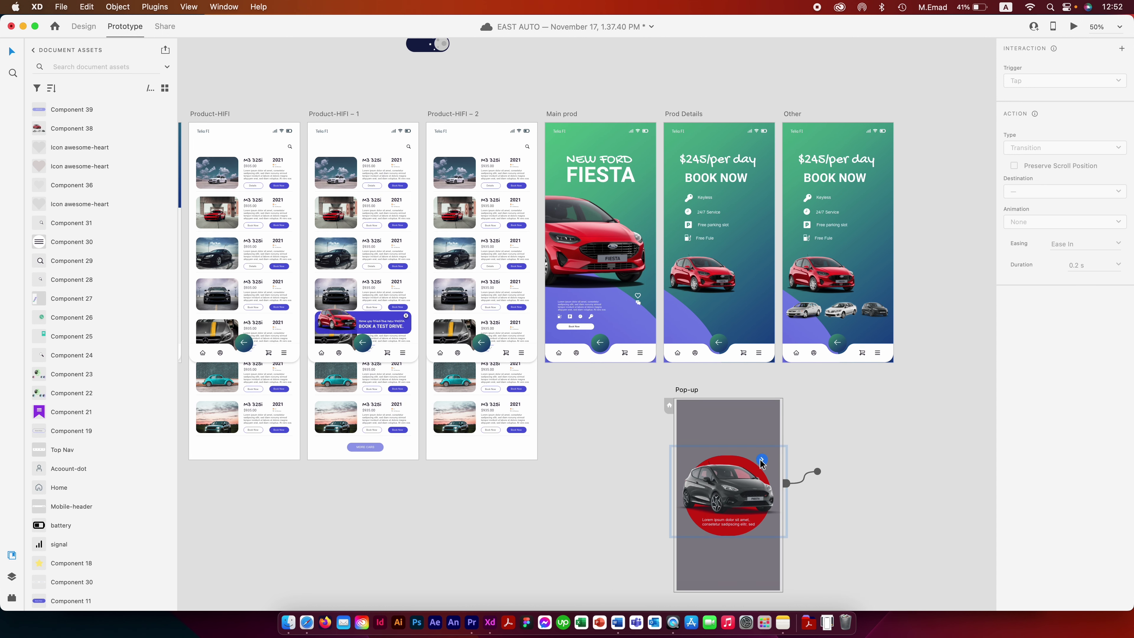
left_click_drag(823, 496, 736, 438)
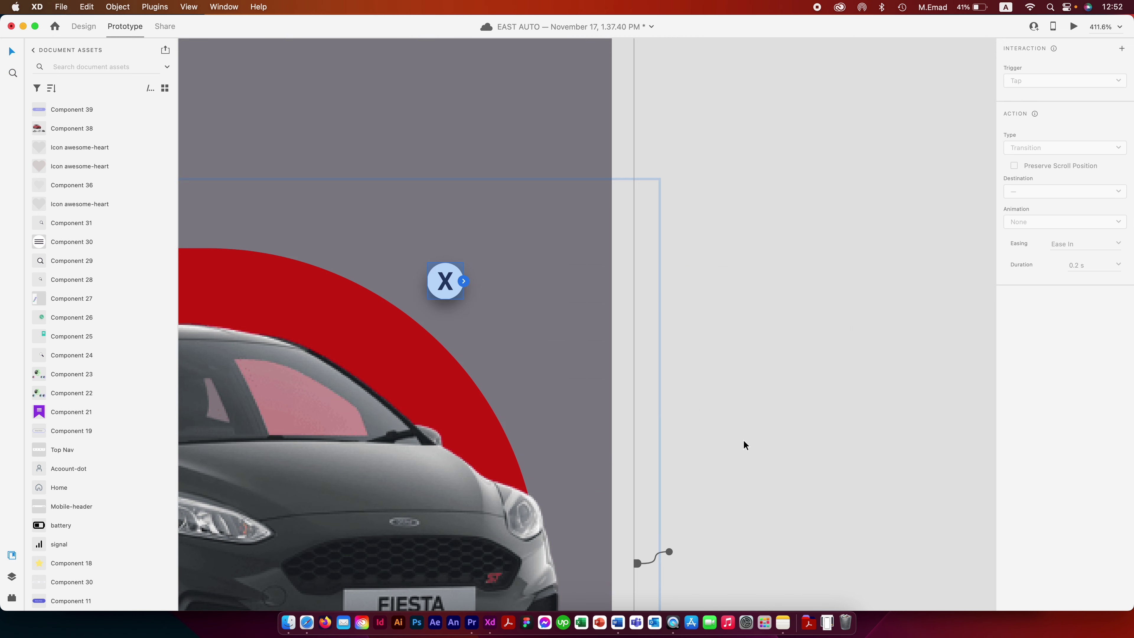
left_click(90, 30)
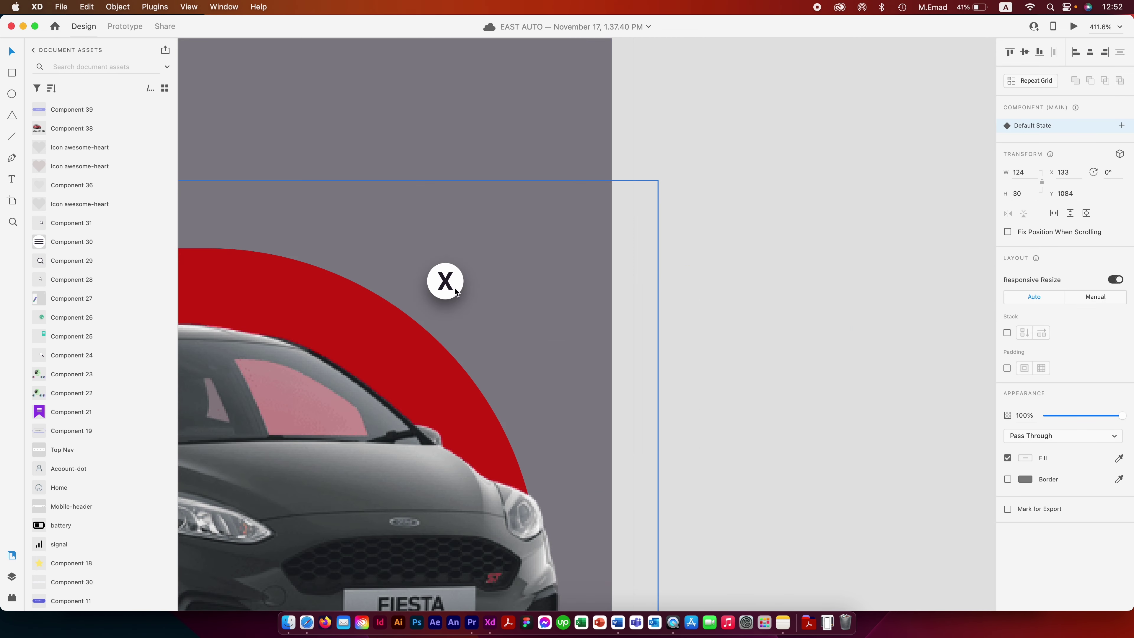
left_click_drag(465, 272, 537, 125)
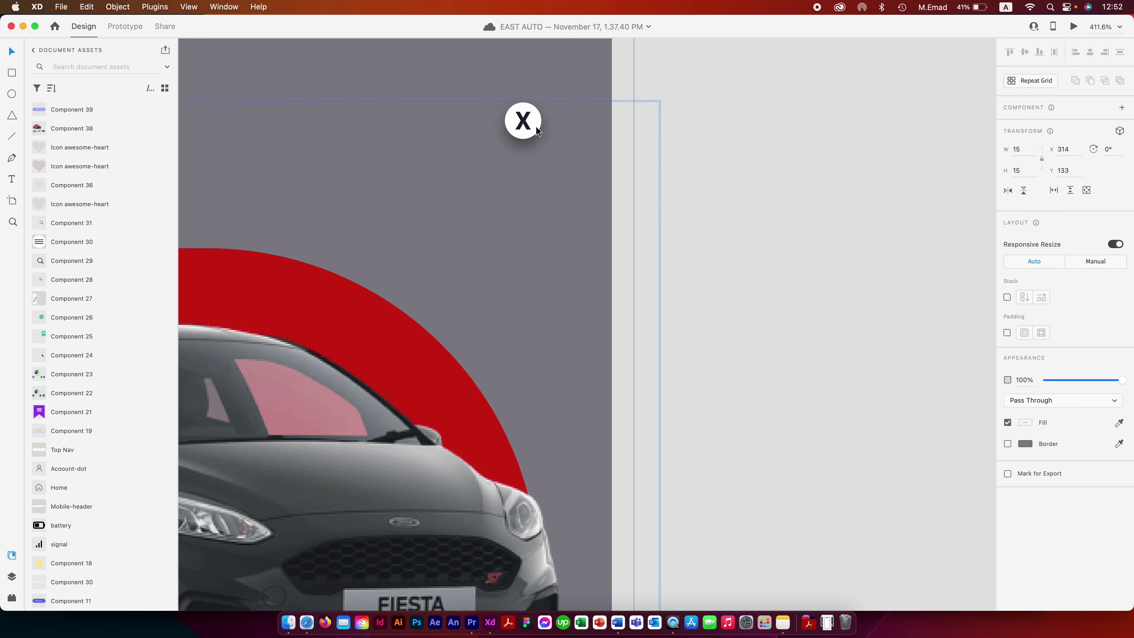
key("super+2")
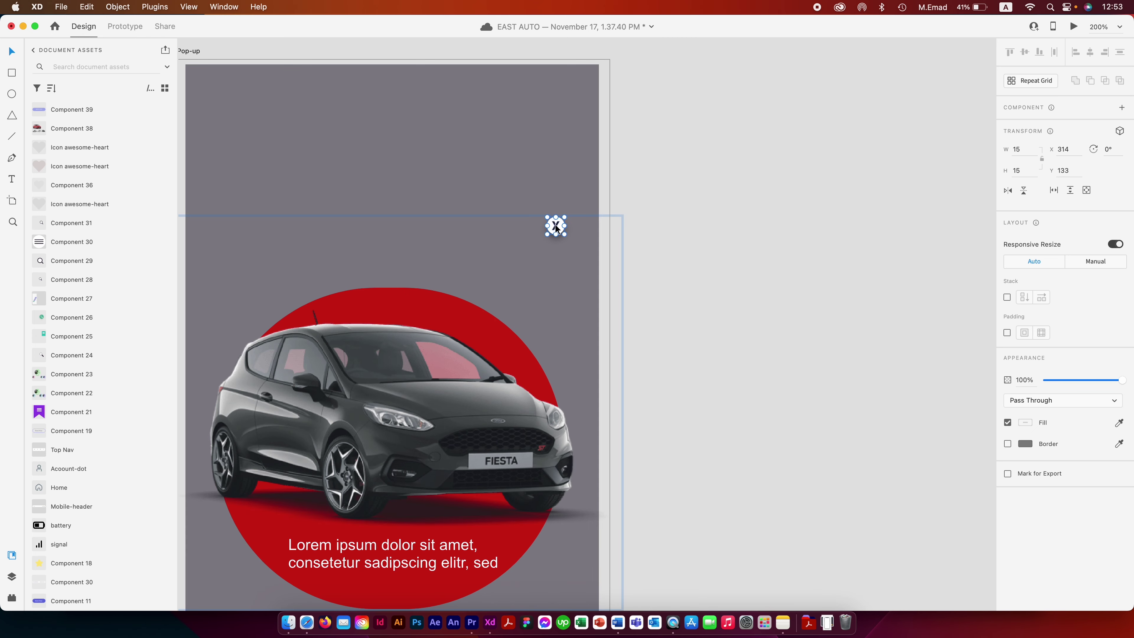
- Round the grey background to radius 175 and shrink it to a 350 × 445 oval
left_click(515, 154)
left_click_drag(591, 71, 459, 280)
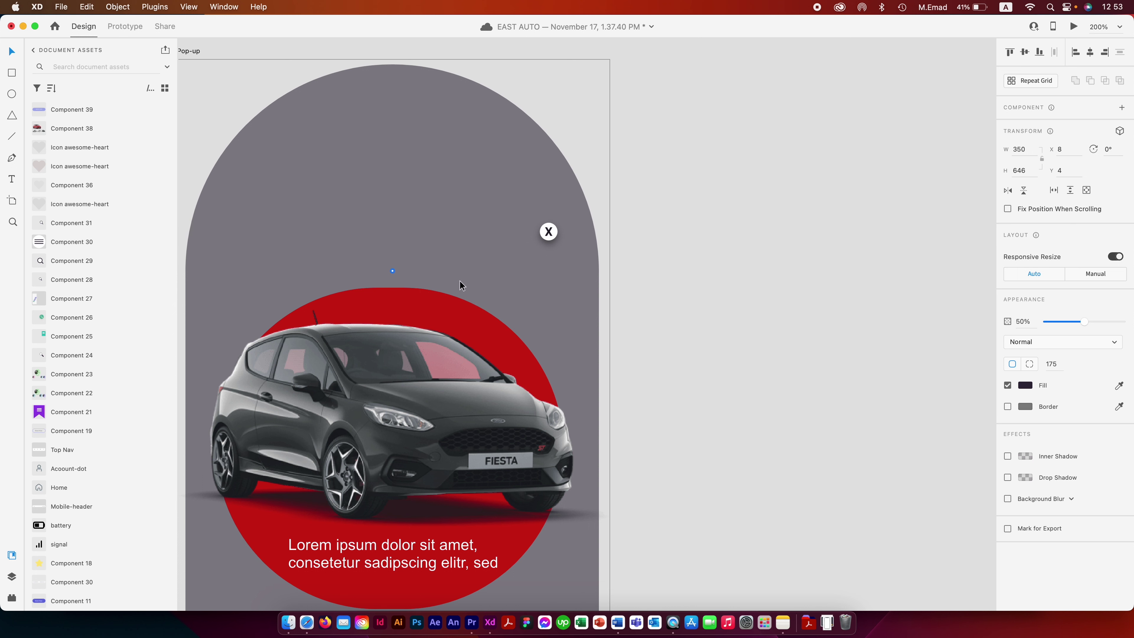
key("super+minus")
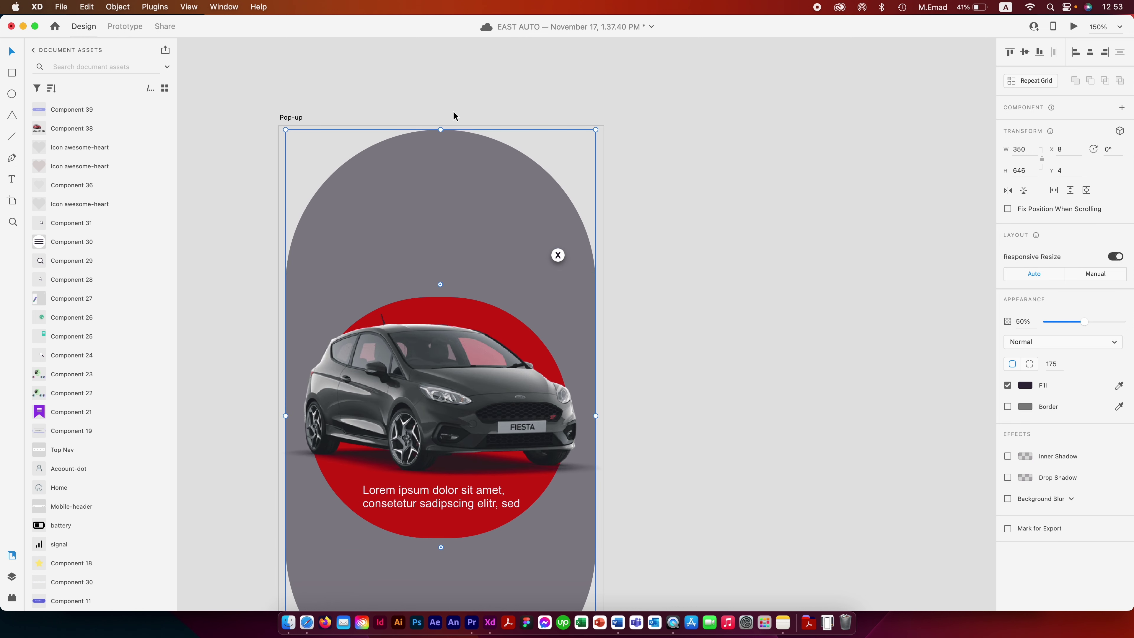
left_click_drag(439, 130, 439, 207)
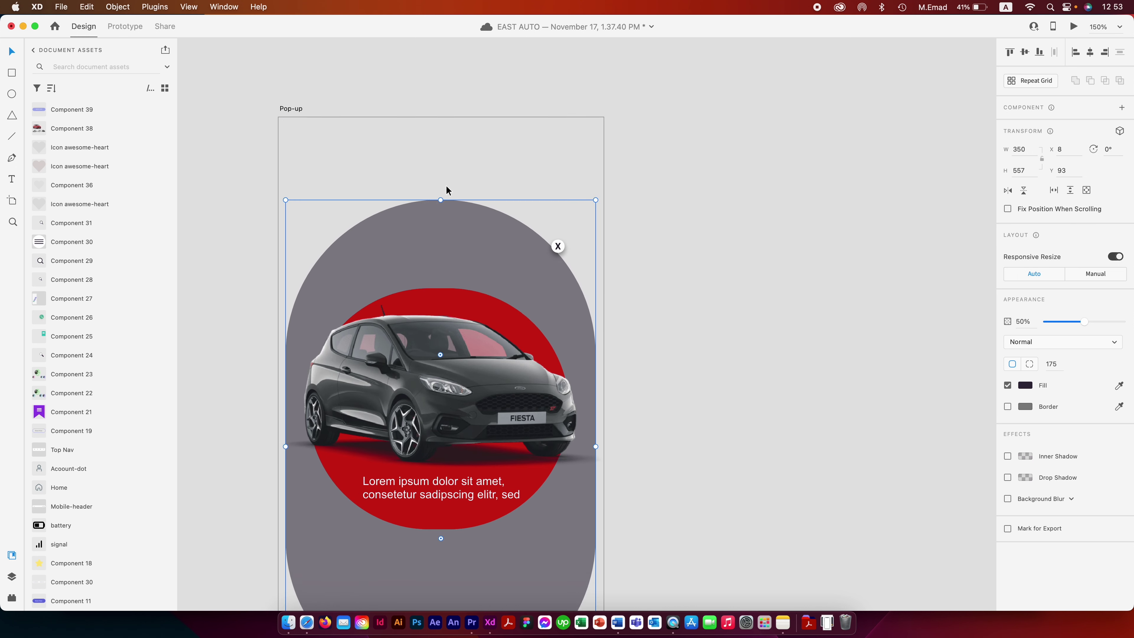
scroll(448, 196, "down", 5)
scroll(467, 359, "down", 3)
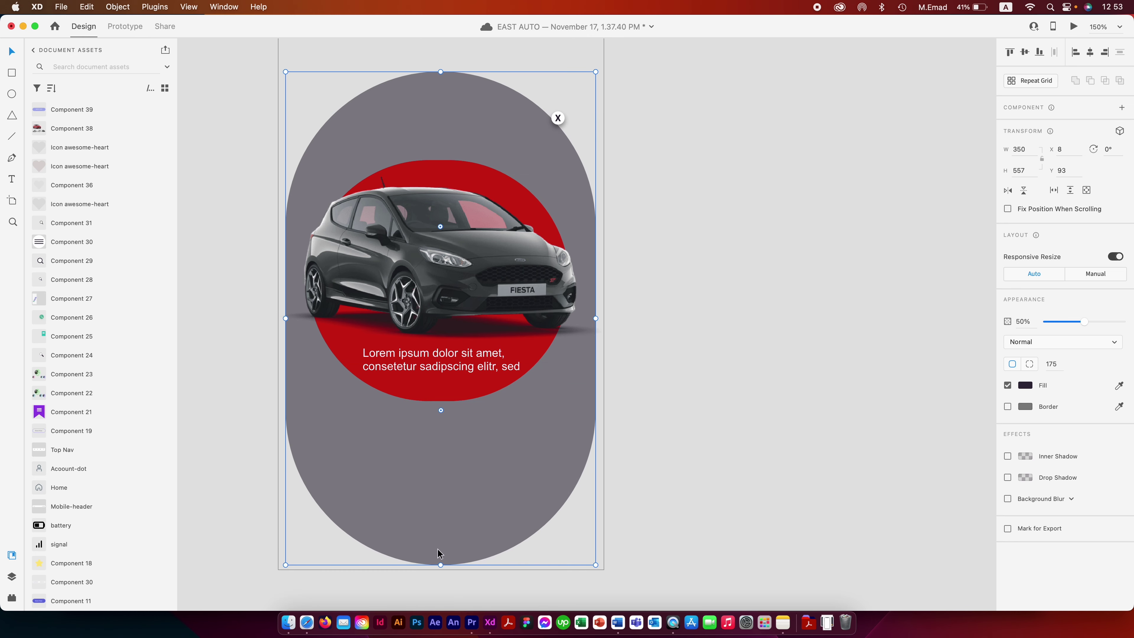
left_click_drag(441, 564, 442, 465)
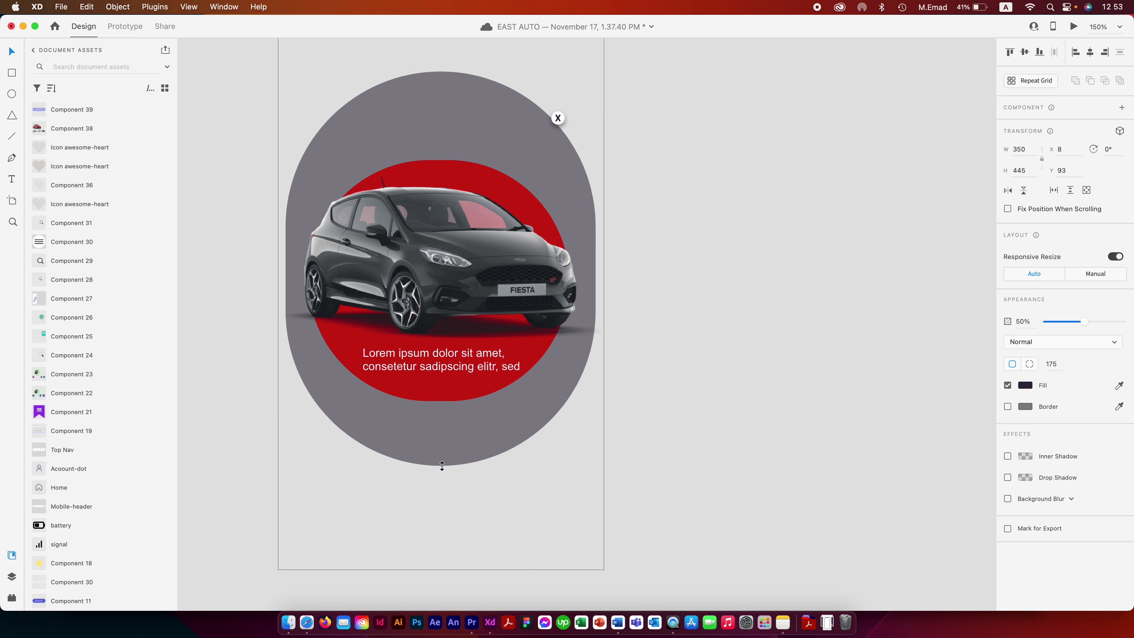
scroll(451, 449, "up", 2)
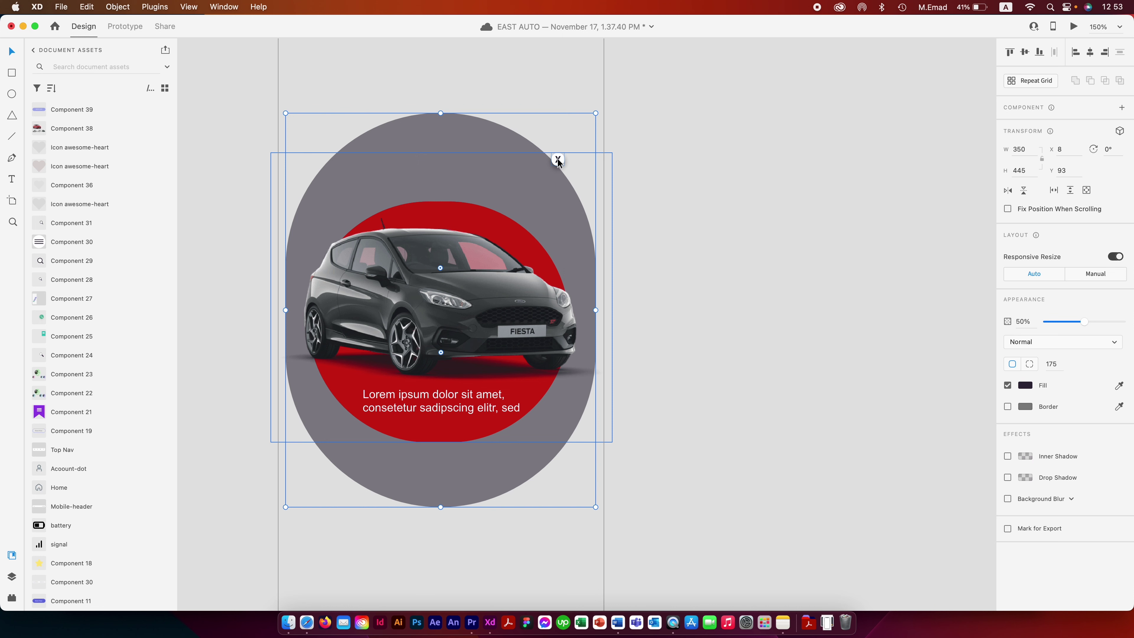
- Reposition the car group inside the oval, with the close X at X 313, Y 95
left_click(562, 141)
mouse_move(562, 140)
left_mouse_down()
mouse_move(558, 160)
mouse_move(564, 125)
left_mouse_up()
double_click(559, 164)
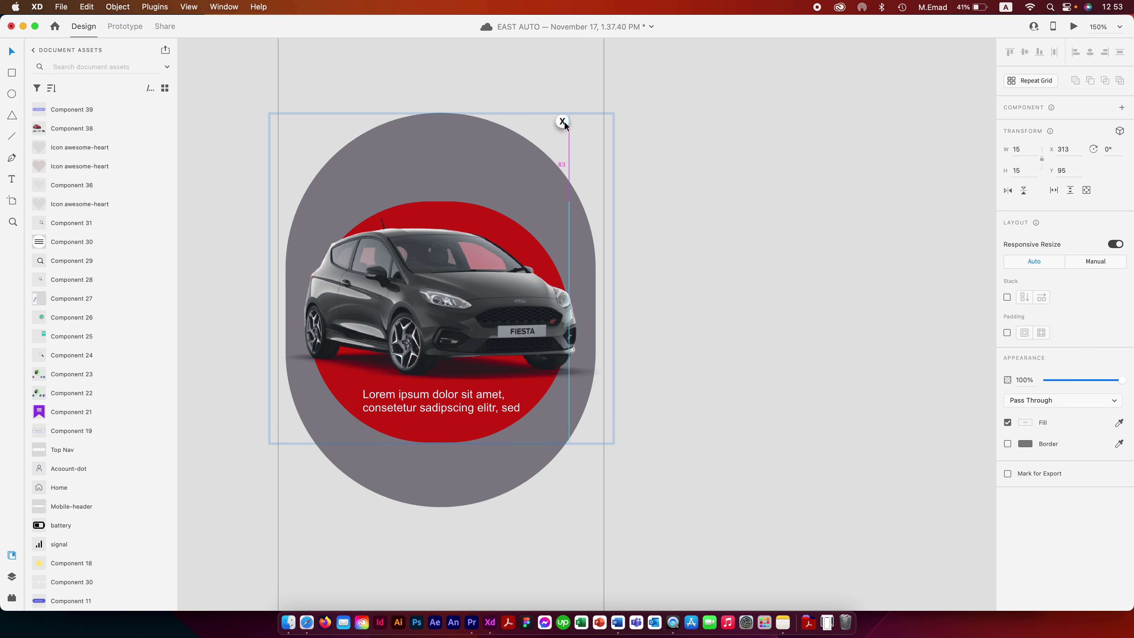
left_click(667, 184)
key("super+0")
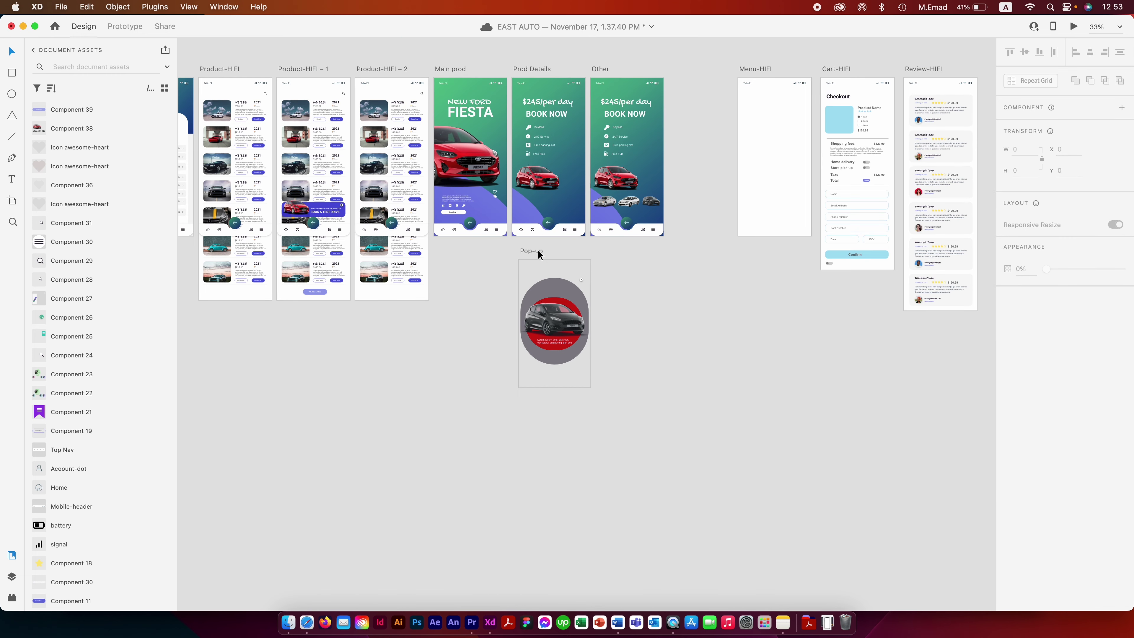
- Trim the Pop-up artboard down to 367 × 492
left_click(538, 251)
left_click_drag(554, 387, 554, 377)
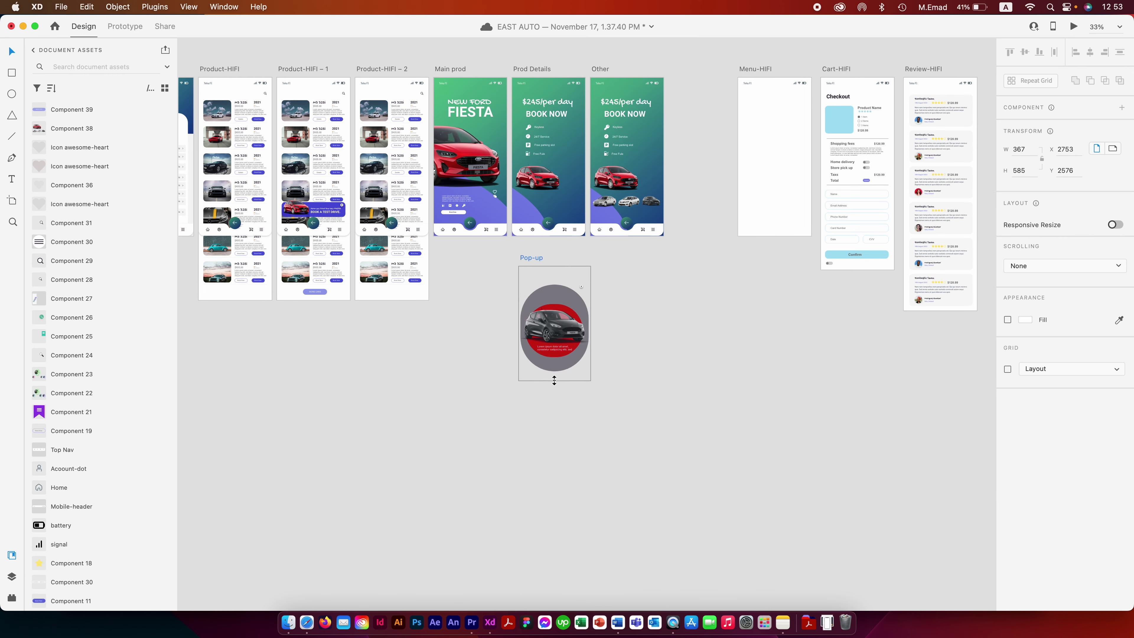
left_click_drag(554, 259, 496, 402)
left_click(609, 318)
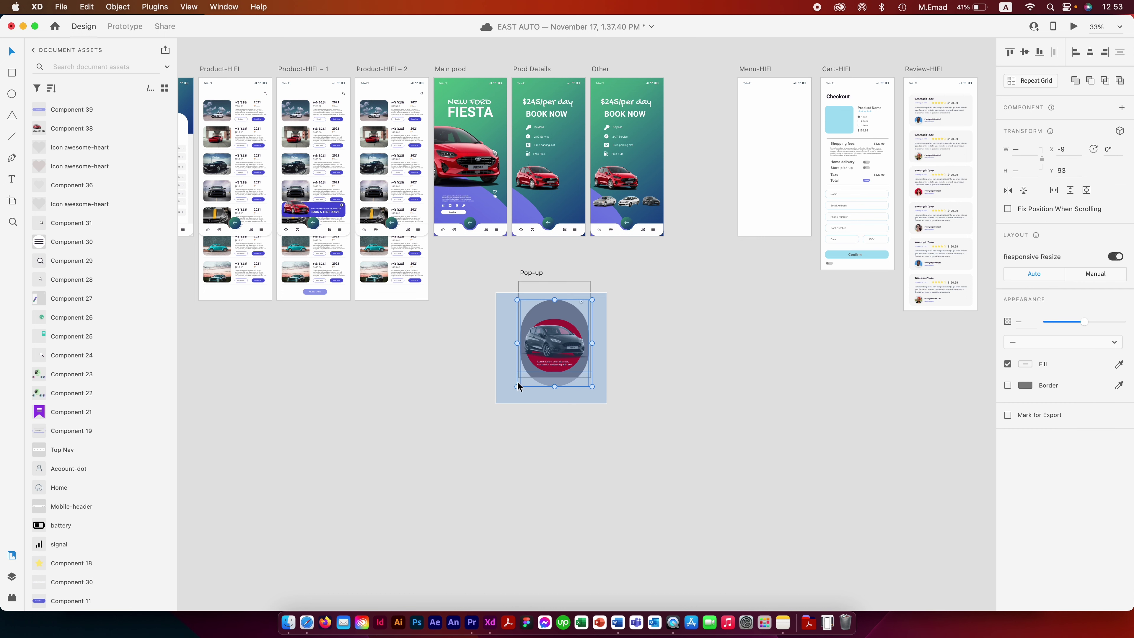
- Move the grey oval and Fiesta badge up to fit the trimmed artboard
left_click_drag(567, 321, 566, 307)
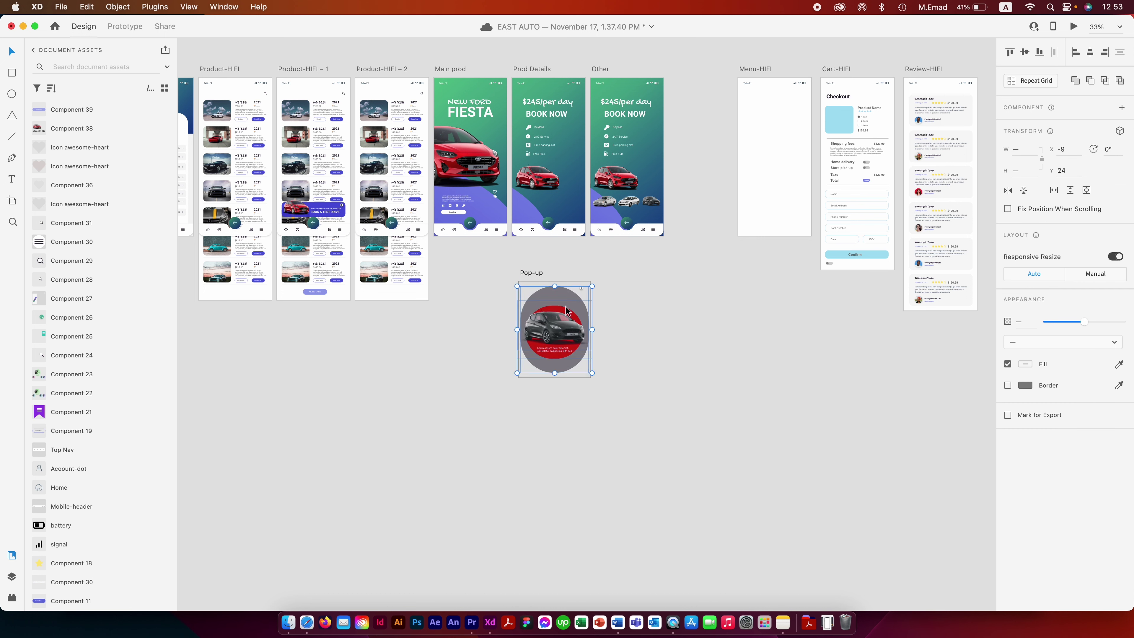
key("Down")
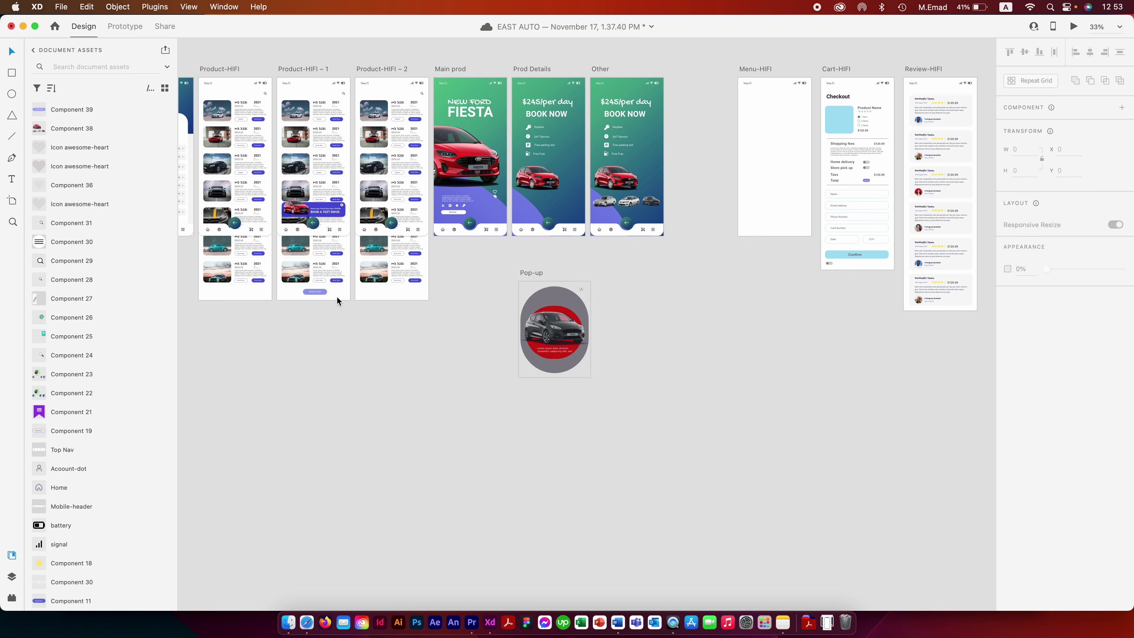
left_click(315, 292)
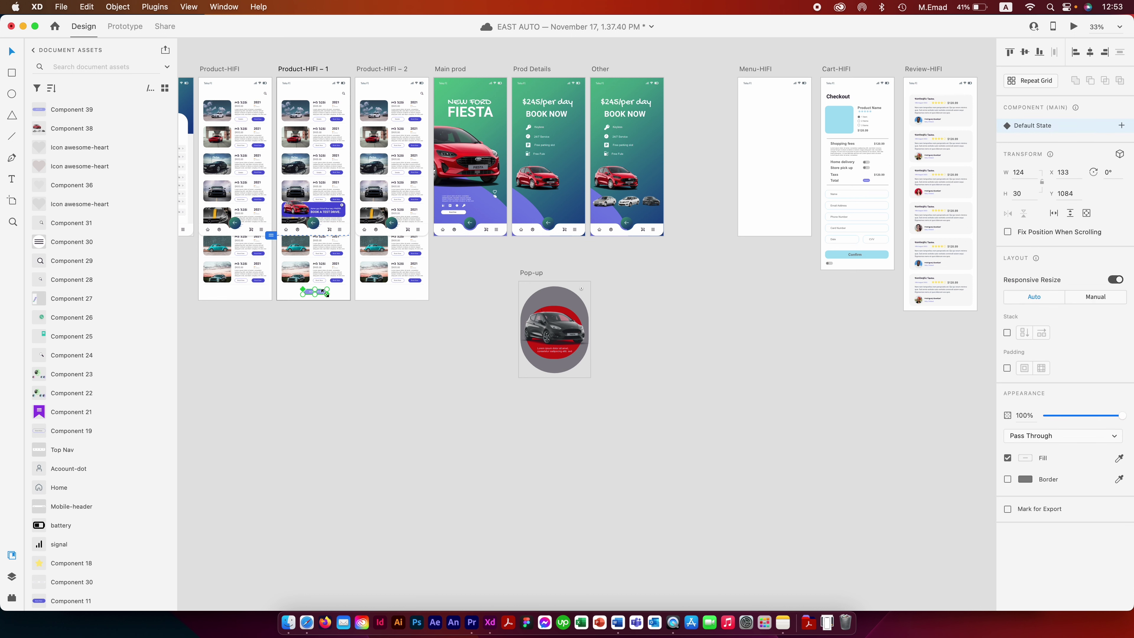
- Drag the Pop-up overlay's position handle to place it over Product-HIFI – 1's car list
left_click(125, 27)
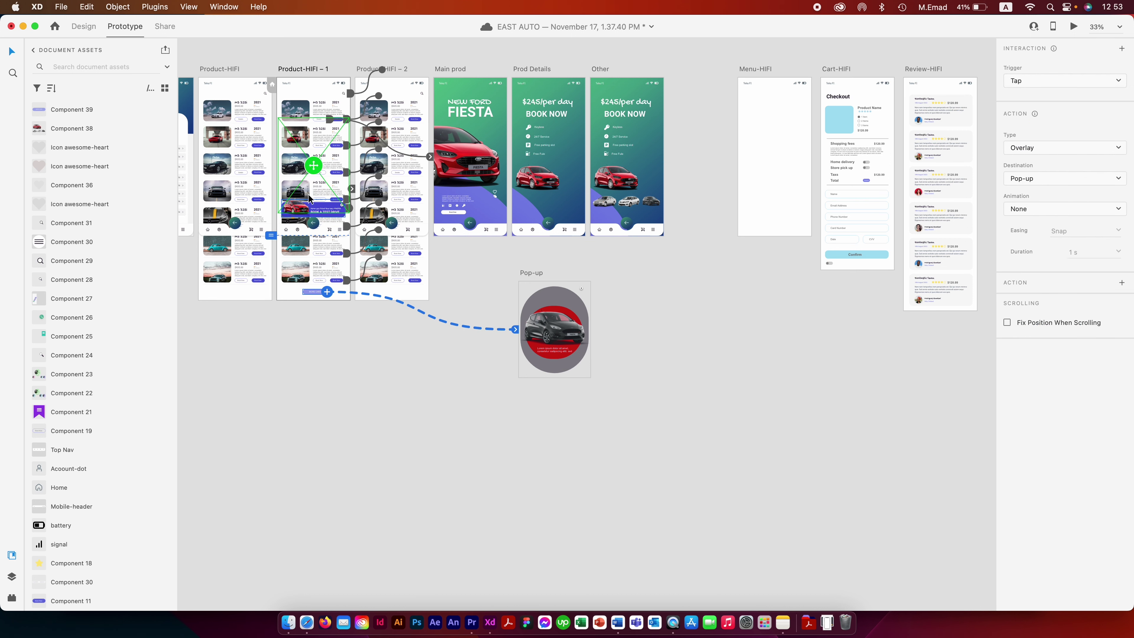
scroll(250, 73, "up", 3)
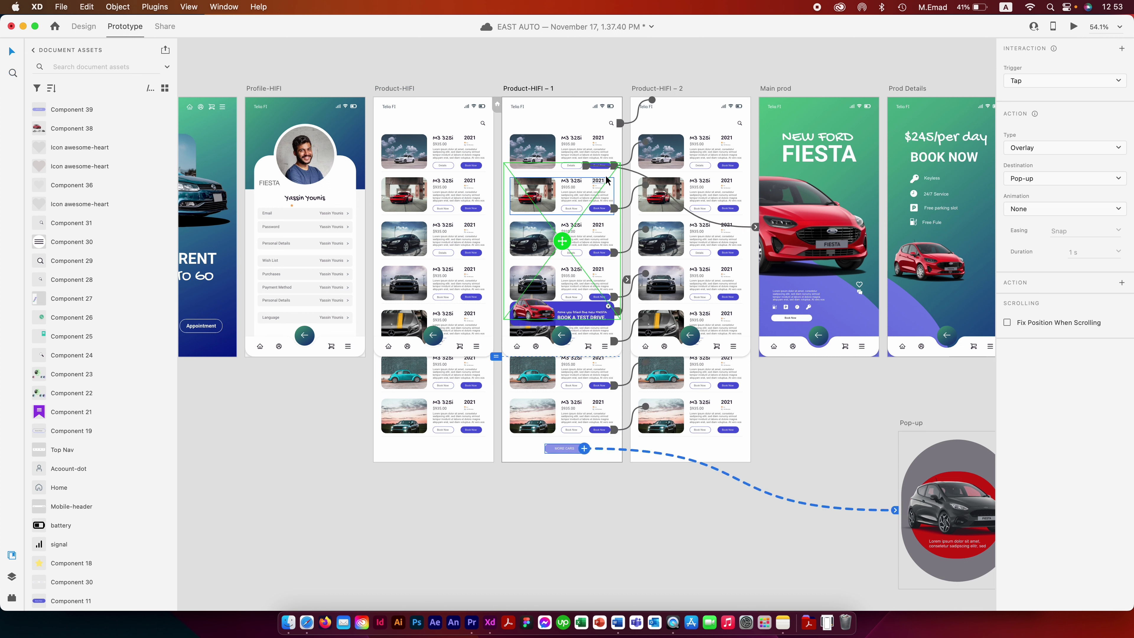
left_click_drag(560, 229, 562, 221)
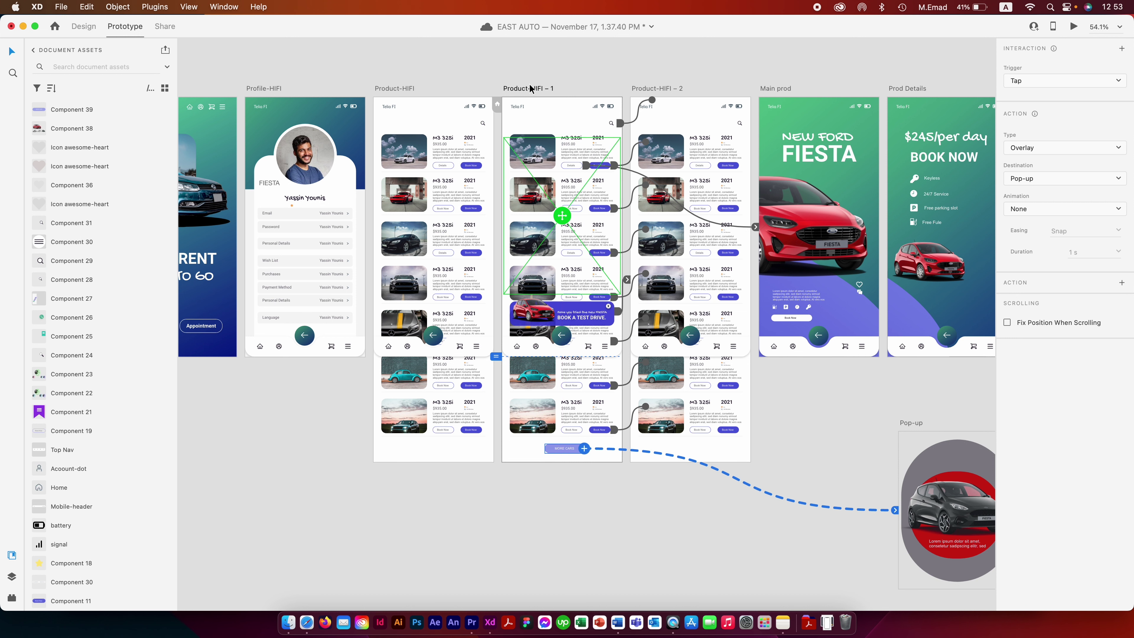
- Preview Product-HIFI – 1, open the grey oval Fiesta pop-up via MORE CARS, and save
left_click(534, 88)
left_click(1074, 27)
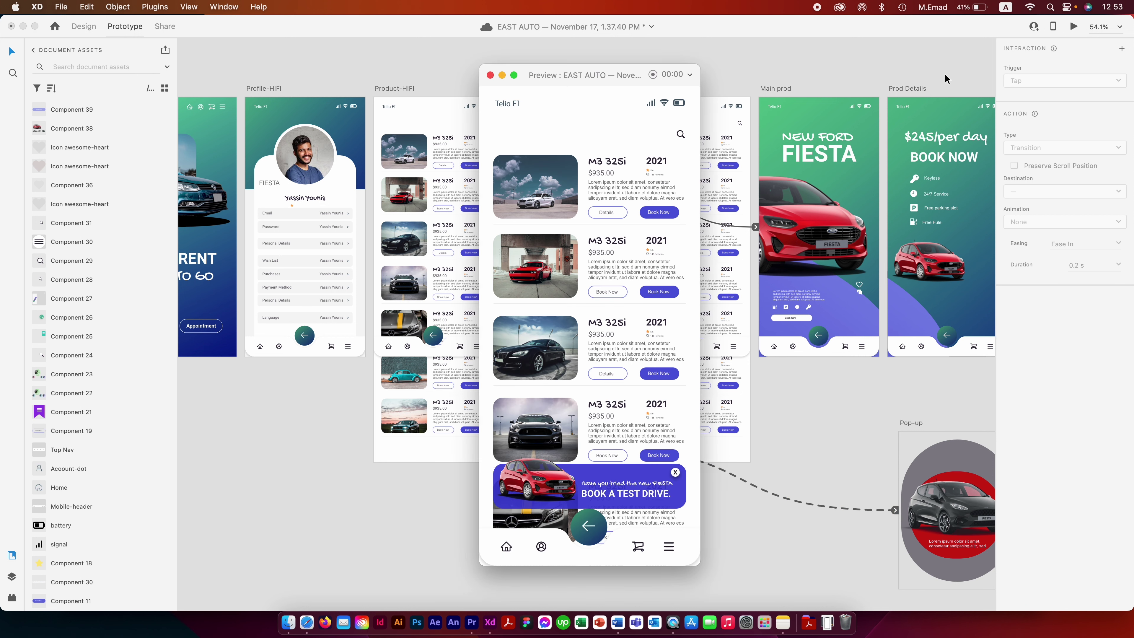
scroll(596, 467, "down", 5)
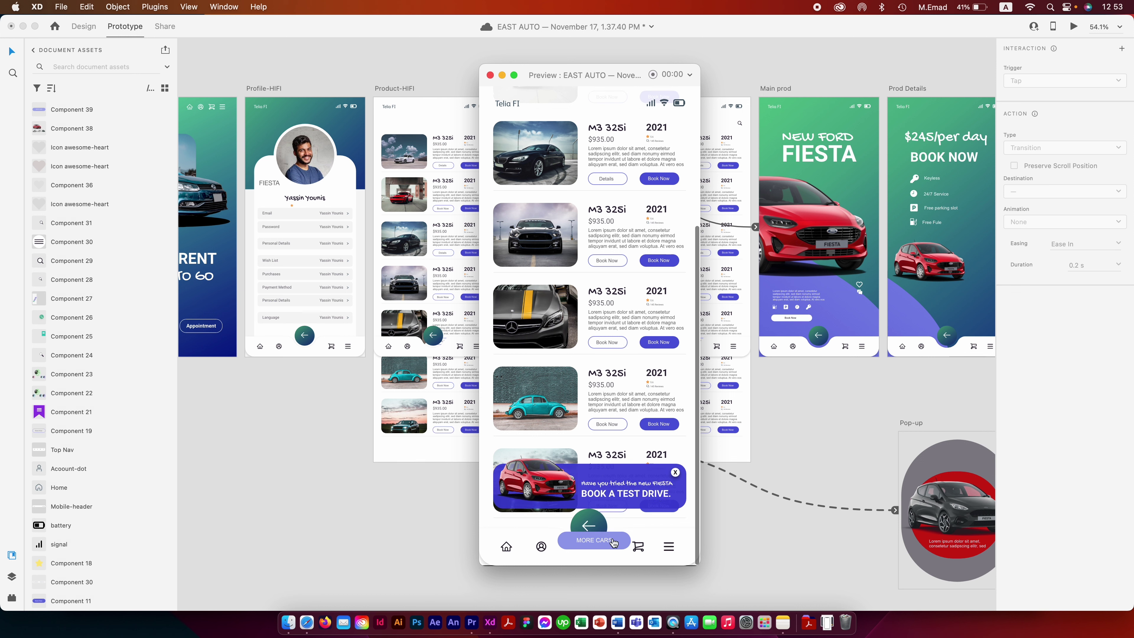
left_click(602, 543)
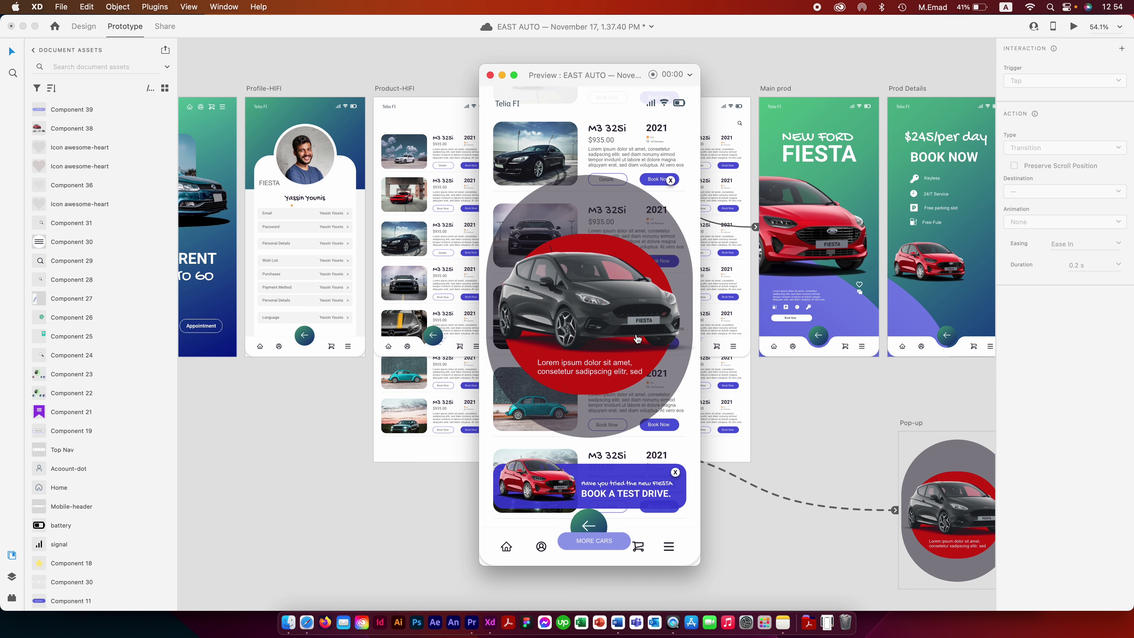
key("super+s")
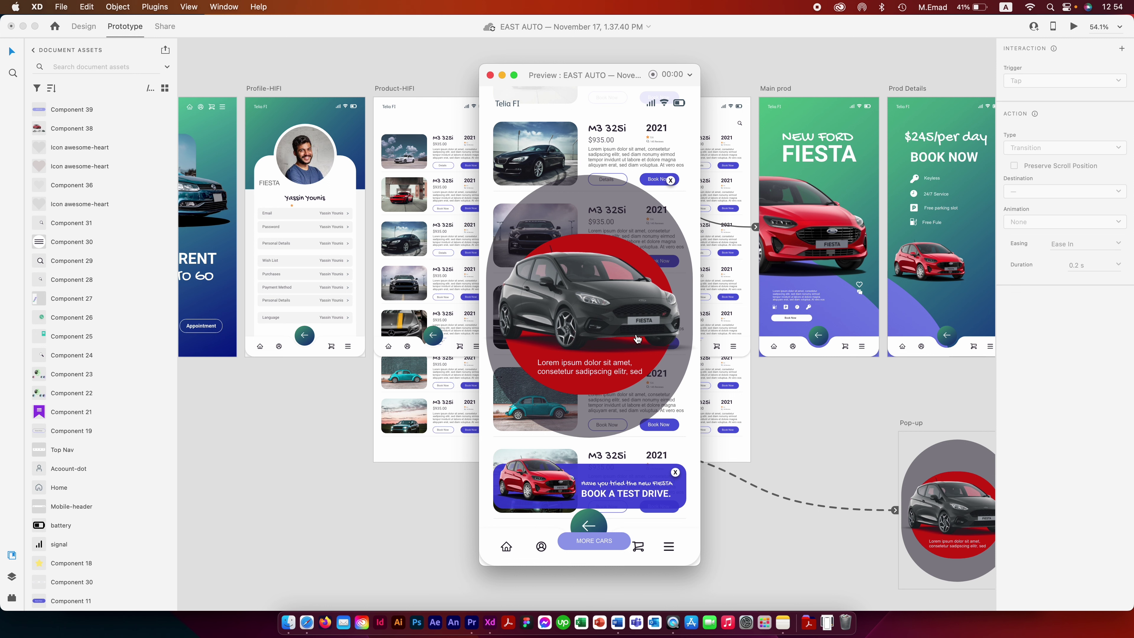